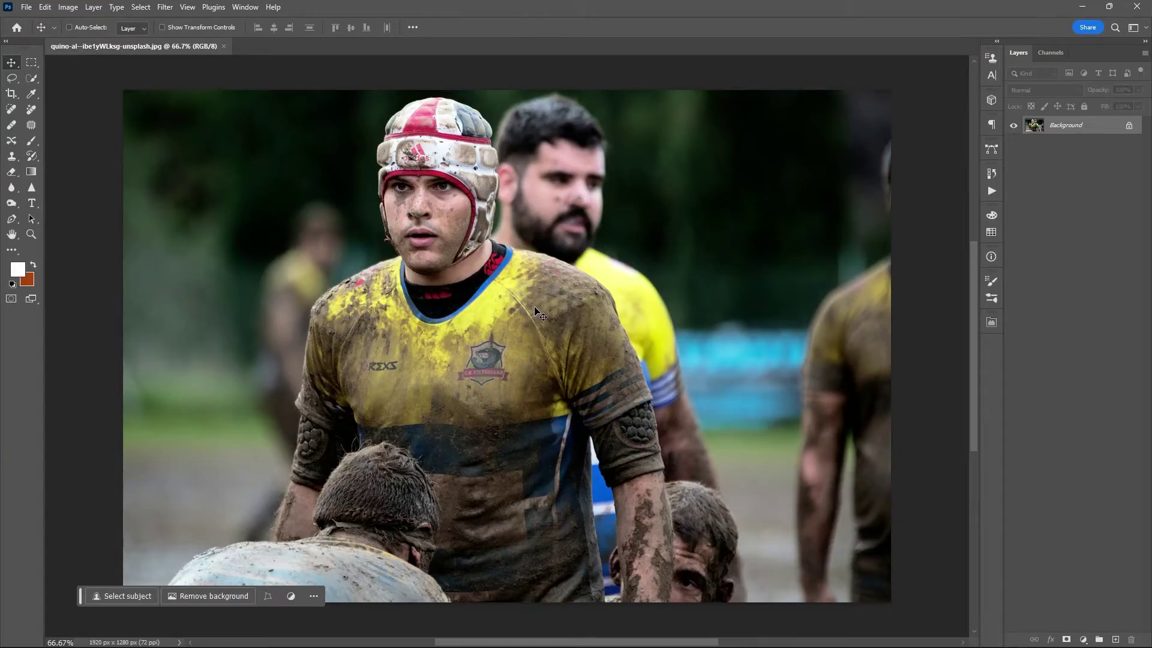
Convert the Background photo to a smart object and crop it to a 4:5 portrait of the player.
right_click(1101, 129)
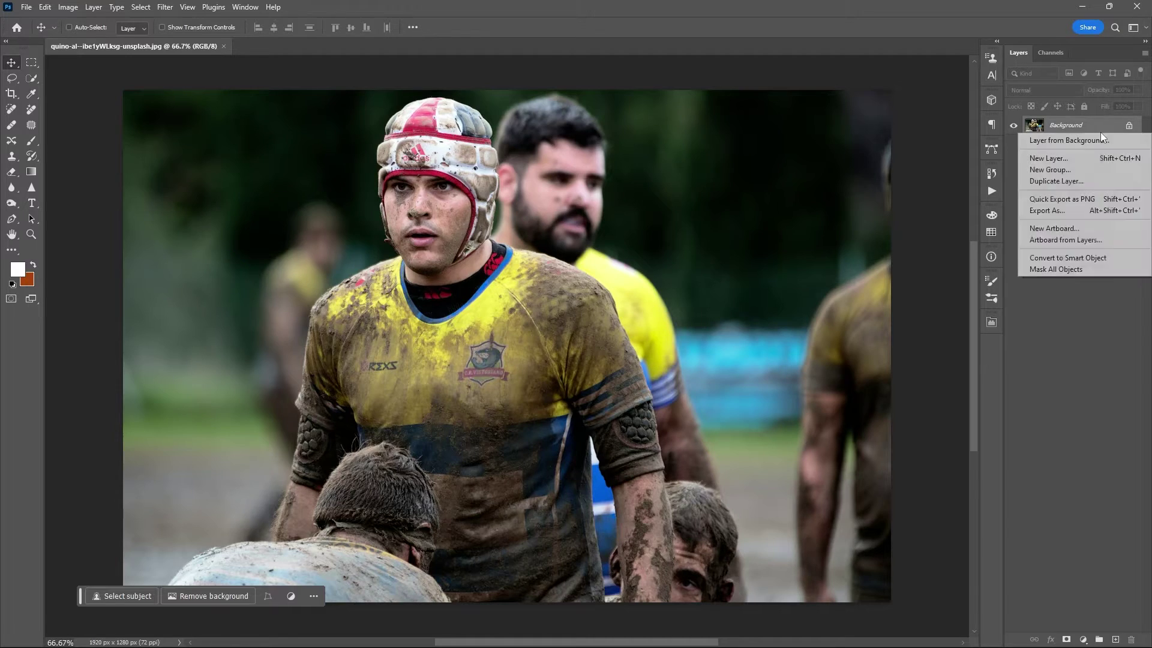
click(1110, 257)
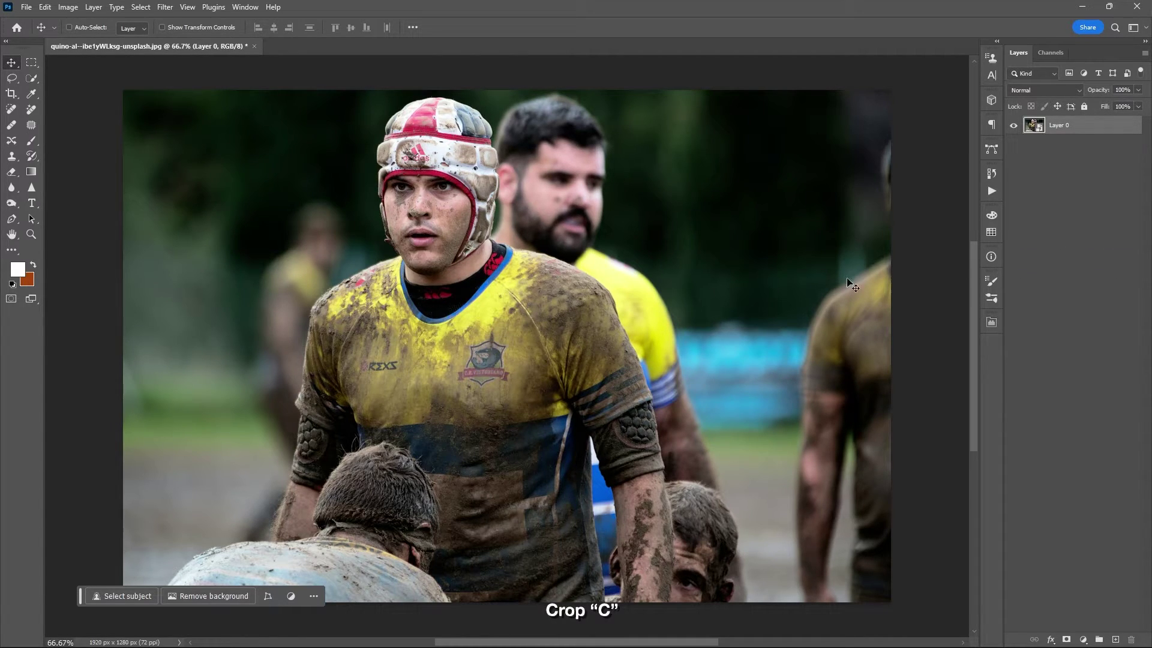
key(c)
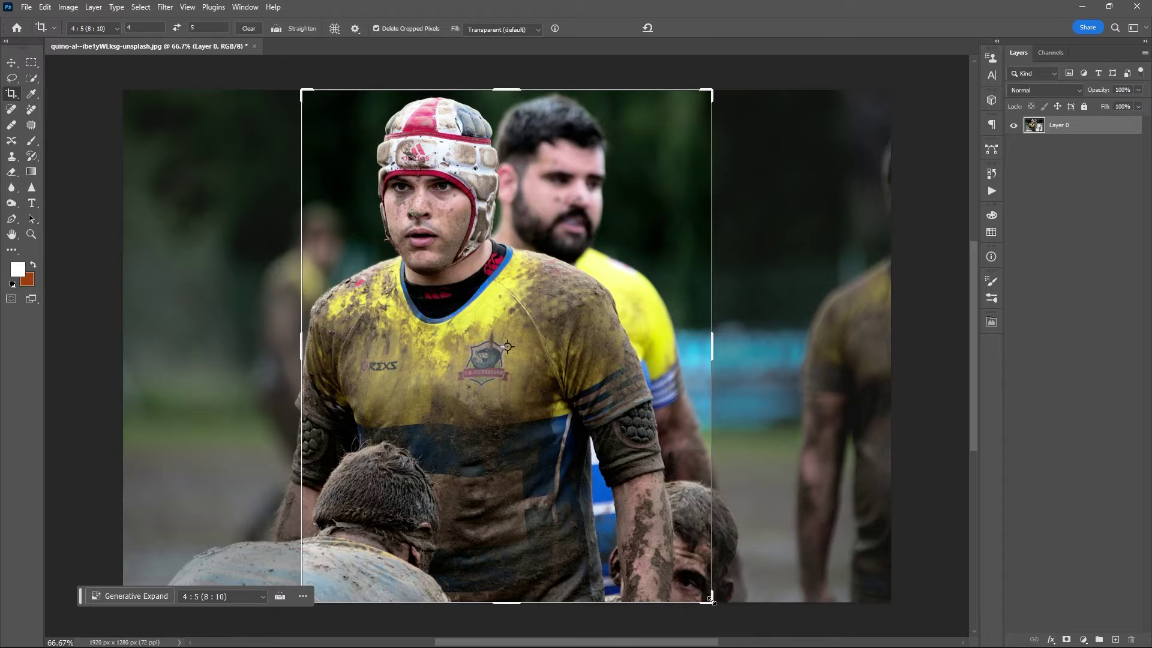
drag(712, 599, 609, 474)
drag(464, 322, 457, 314)
drag(404, 459, 391, 460)
key(Return)
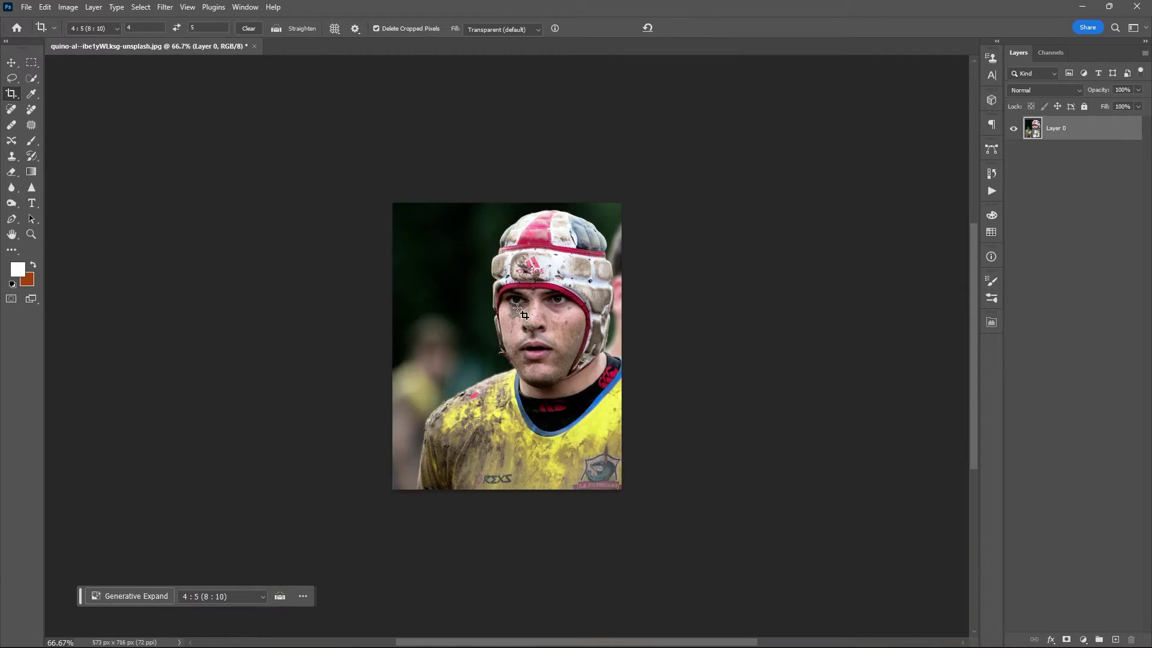
scroll(450, 309, up, 3)
key(w)
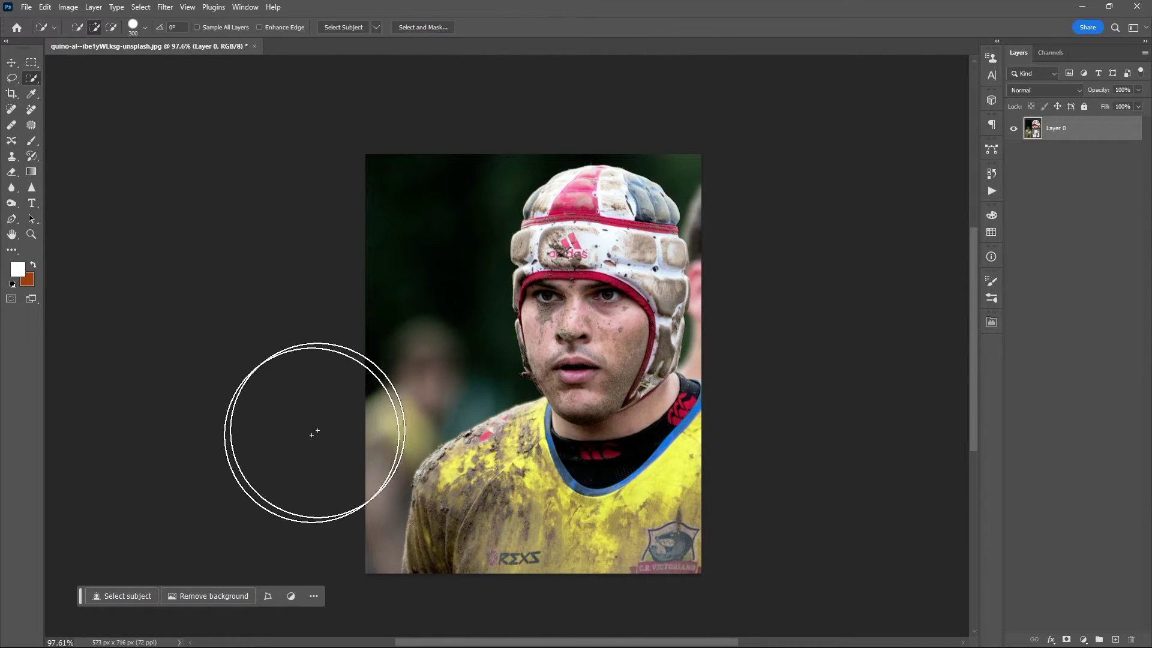
Select the player, copy him onto smart-object Layer 1, and reselect Layer 0.
click(132, 598)
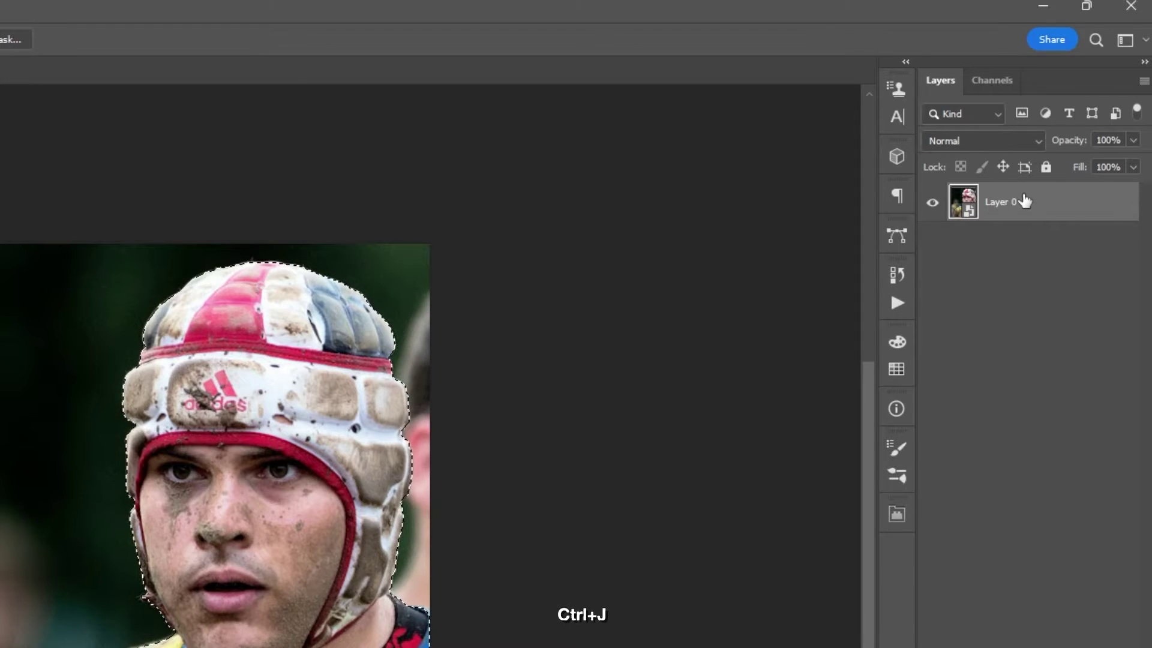
key(ctrl+j)
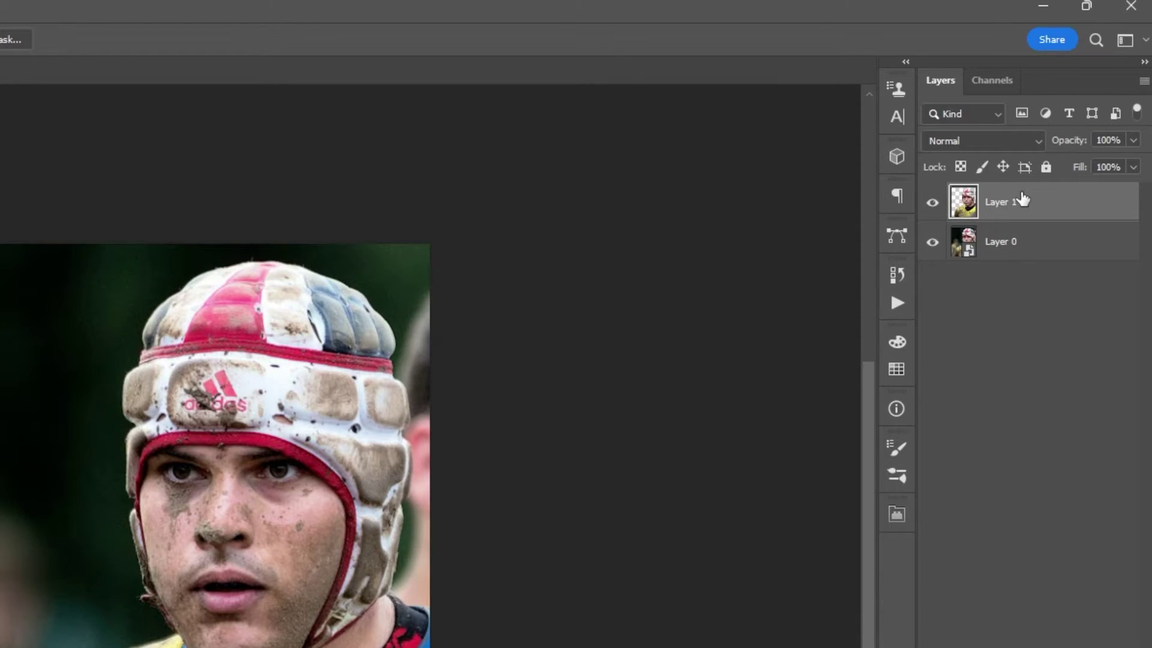
right_click(1023, 201)
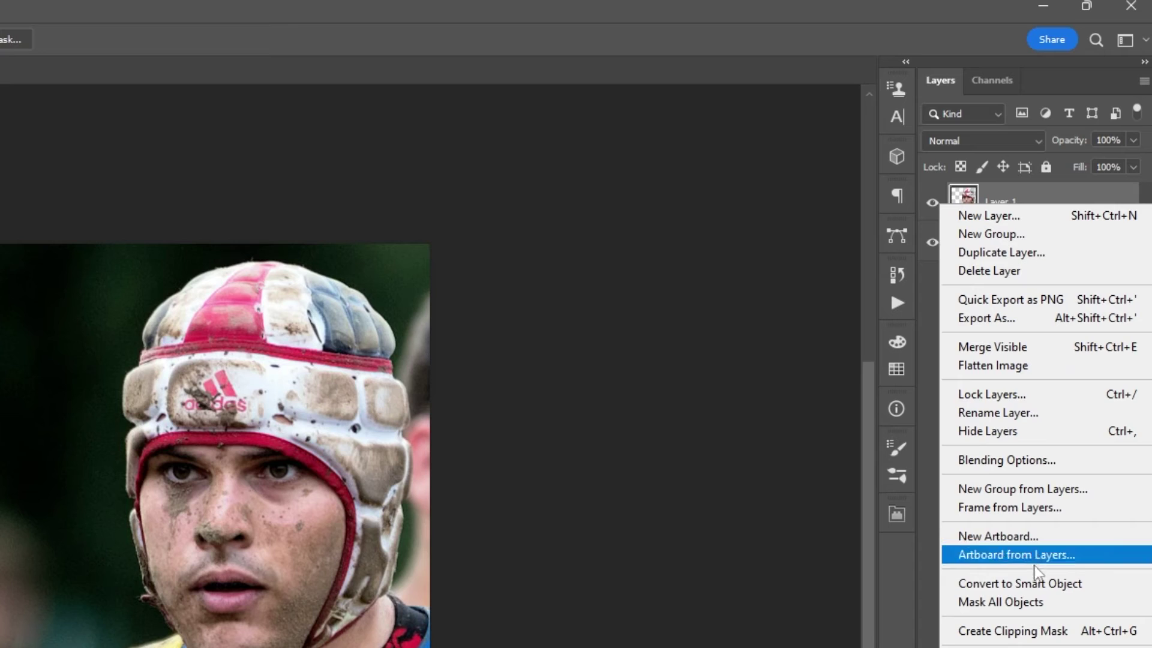
click(1040, 581)
click(1044, 252)
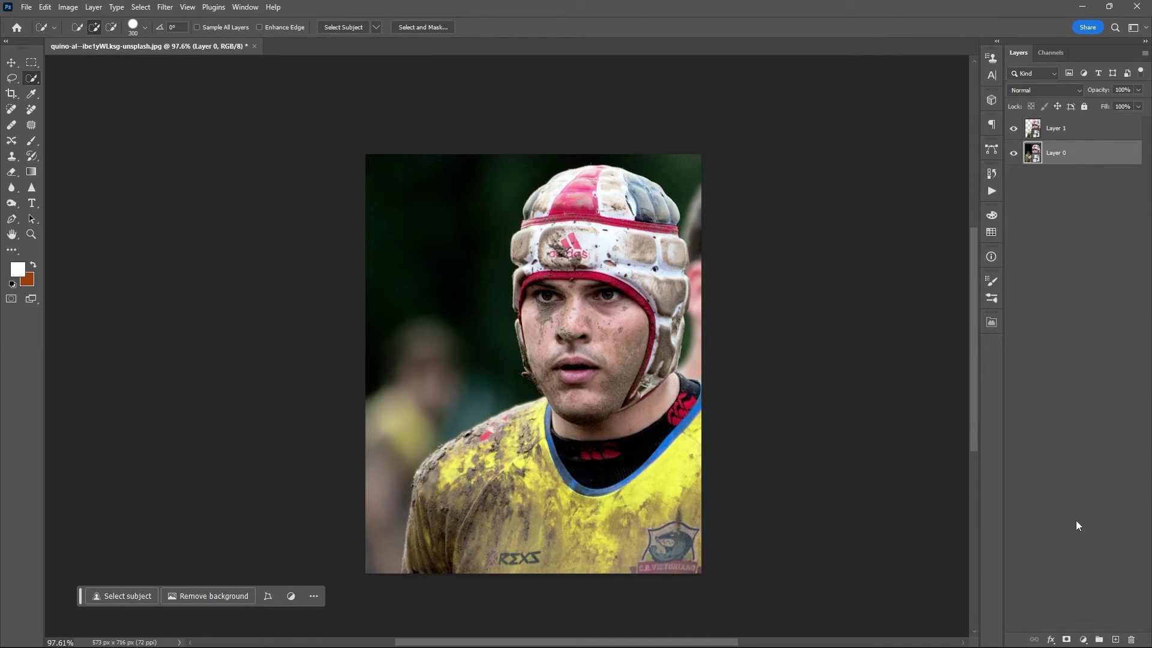
Add a Gradient Map above Layer 0 and set its left colour stop to black.
click(1085, 637)
click(1089, 615)
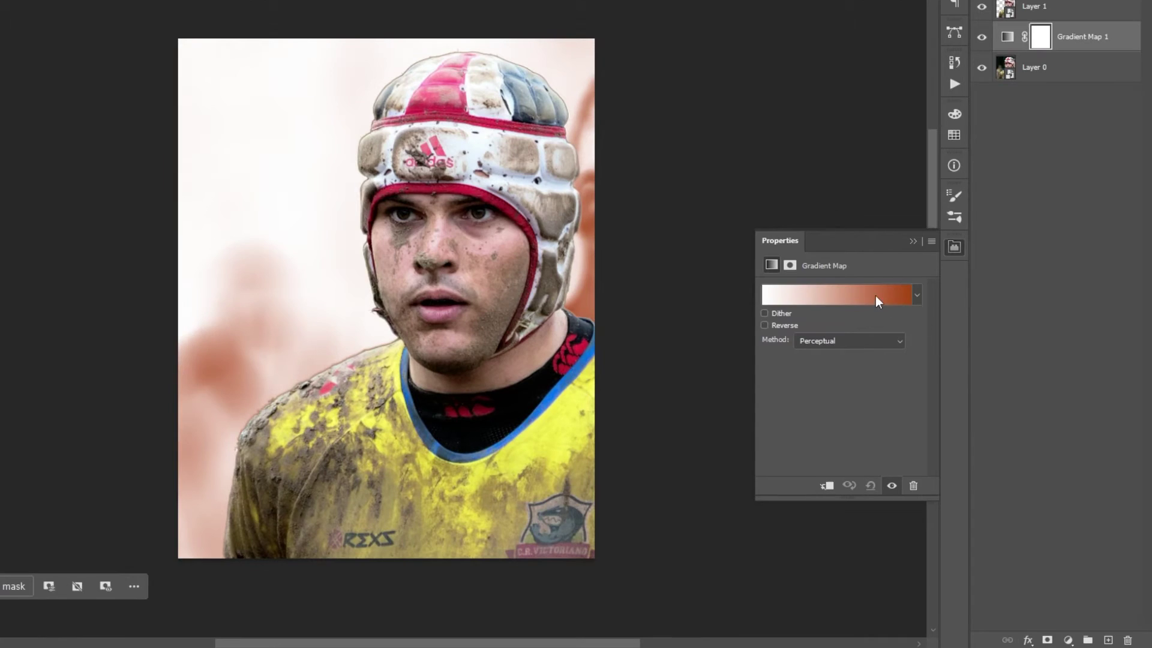
click(927, 362)
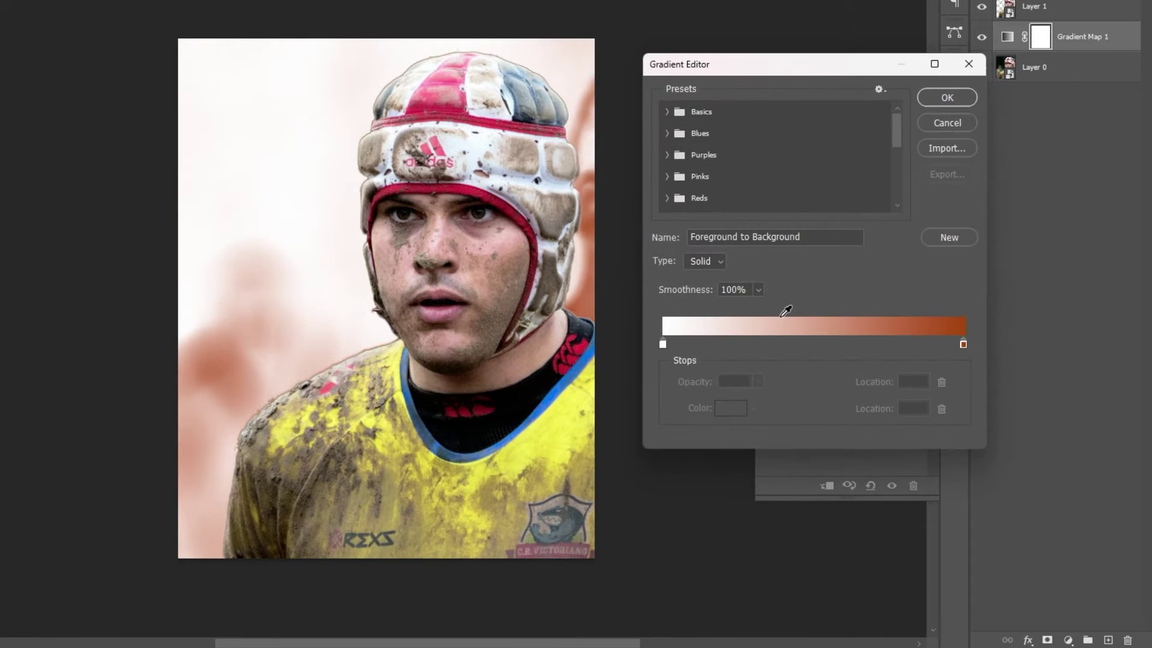
click(755, 401)
click(812, 451)
drag(737, 401, 735, 405)
click(1117, 200)
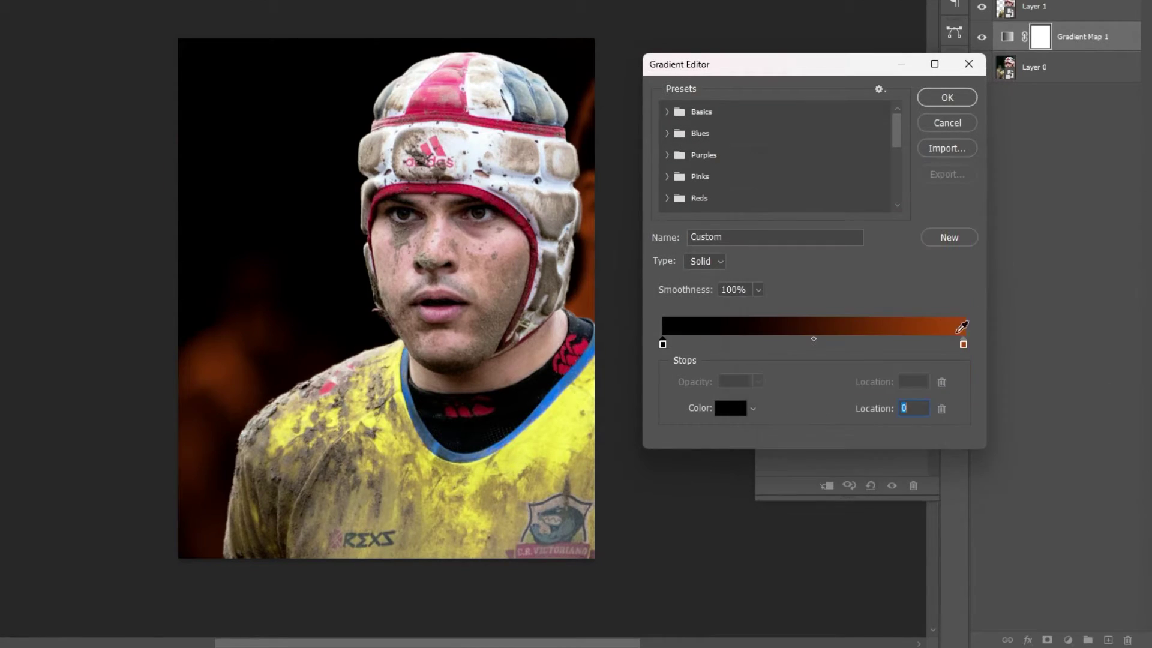
Set the gradient's right stop to dark grey, apply it, and reselect Layer 1.
double_click(963, 344)
drag(774, 352, 737, 368)
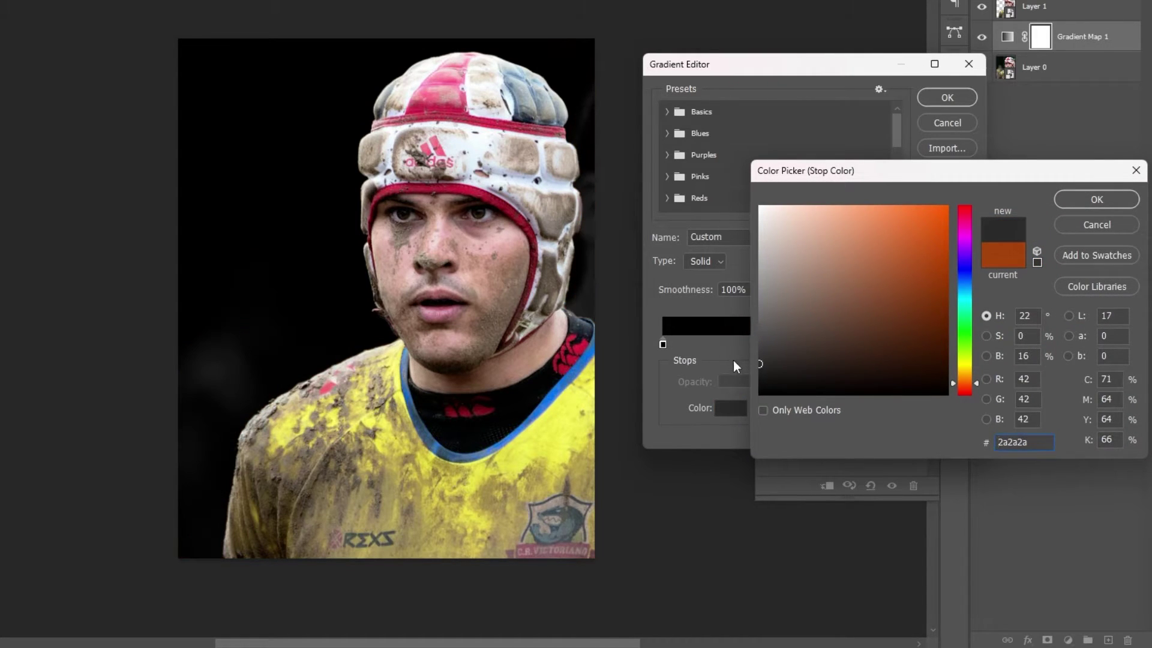
click(1083, 203)
click(946, 97)
click(912, 236)
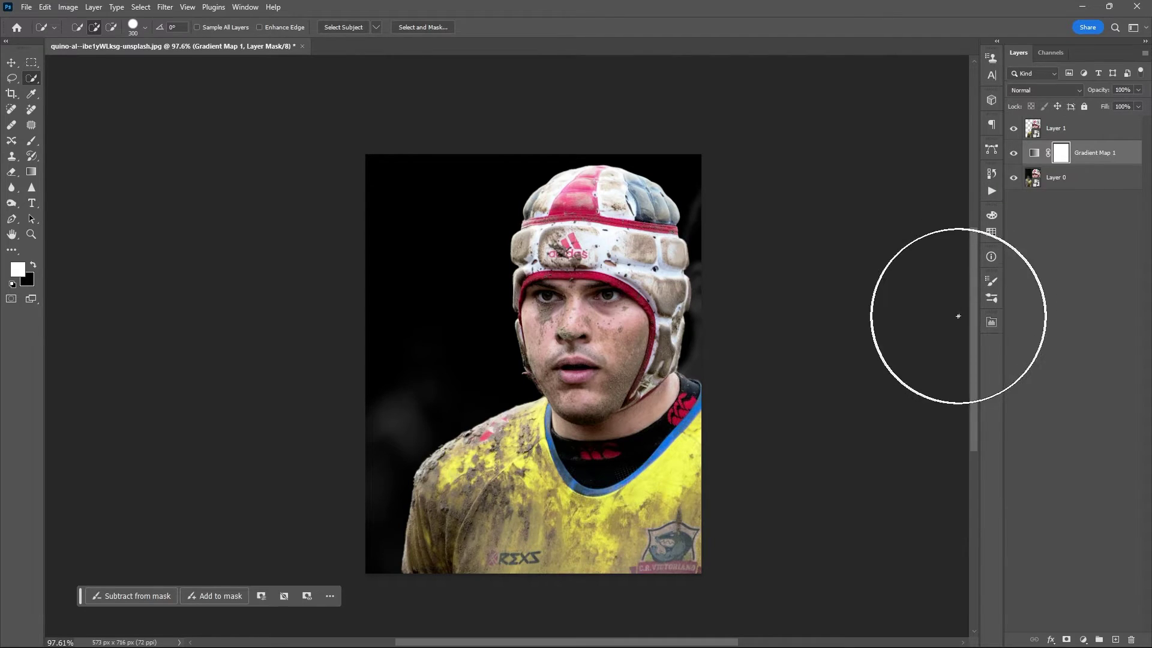
key(alt+bracketright)
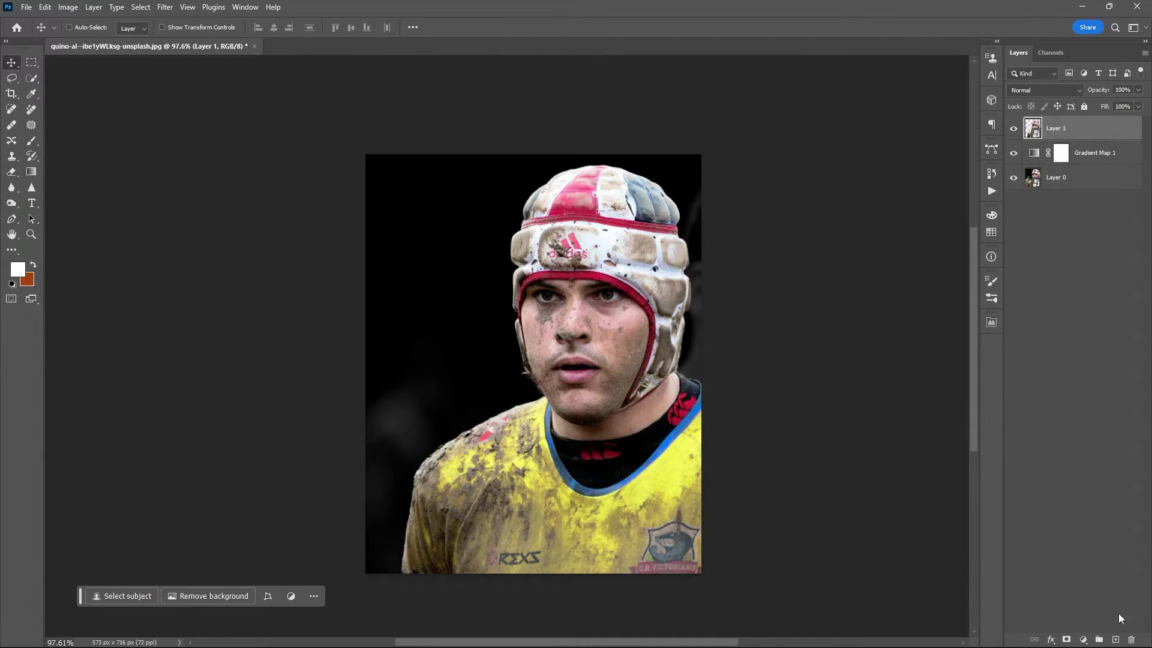
On a new Layer 2, paint black (#000000) with a 500 px Soft Round brush over the photo.
click(1116, 639)
key(b)
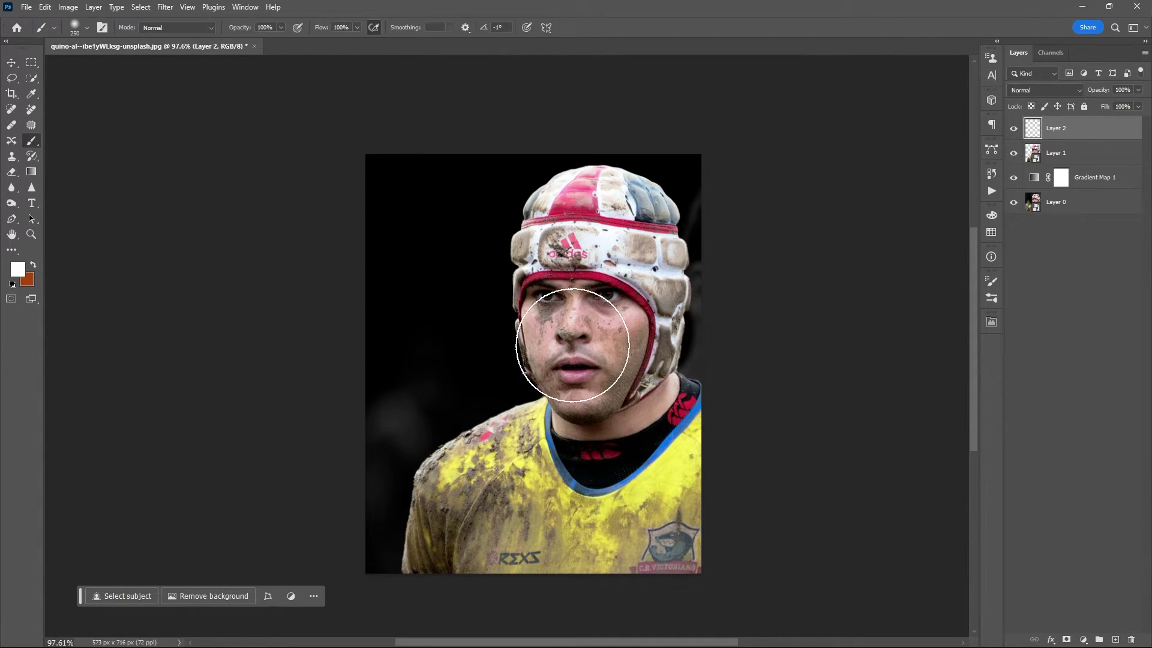
key(bracketright)
key(bracketright)
key(bracketright)
right_click(599, 413)
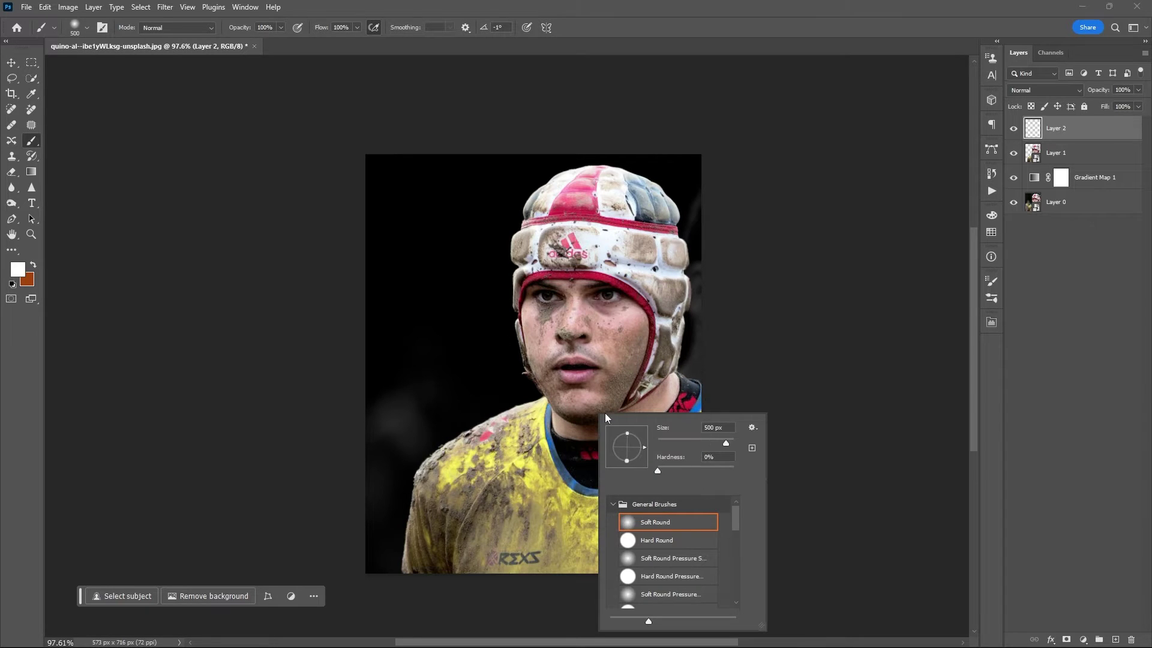
click(18, 269)
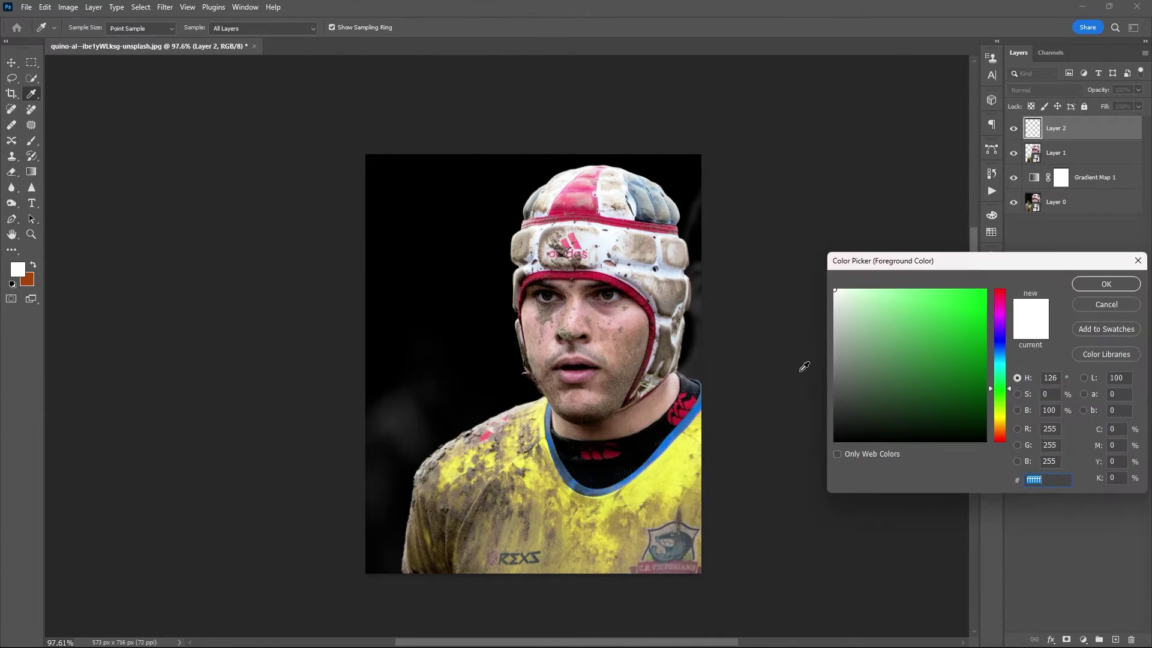
text(000000)
click(1107, 284)
mouse_move(699, 486)
mouse_down()
mouse_move(612, 514)
mouse_move(777, 277)
mouse_up()
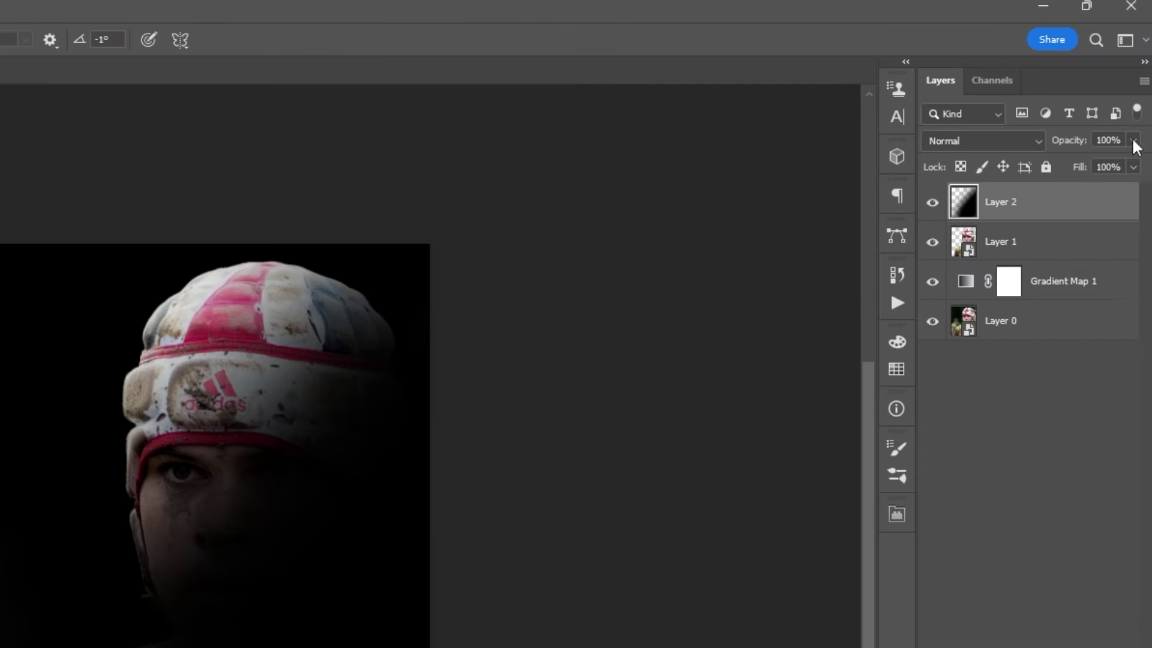
Set Layer 2's opacity to 40%.
click(1133, 142)
drag(1133, 161, 1081, 168)
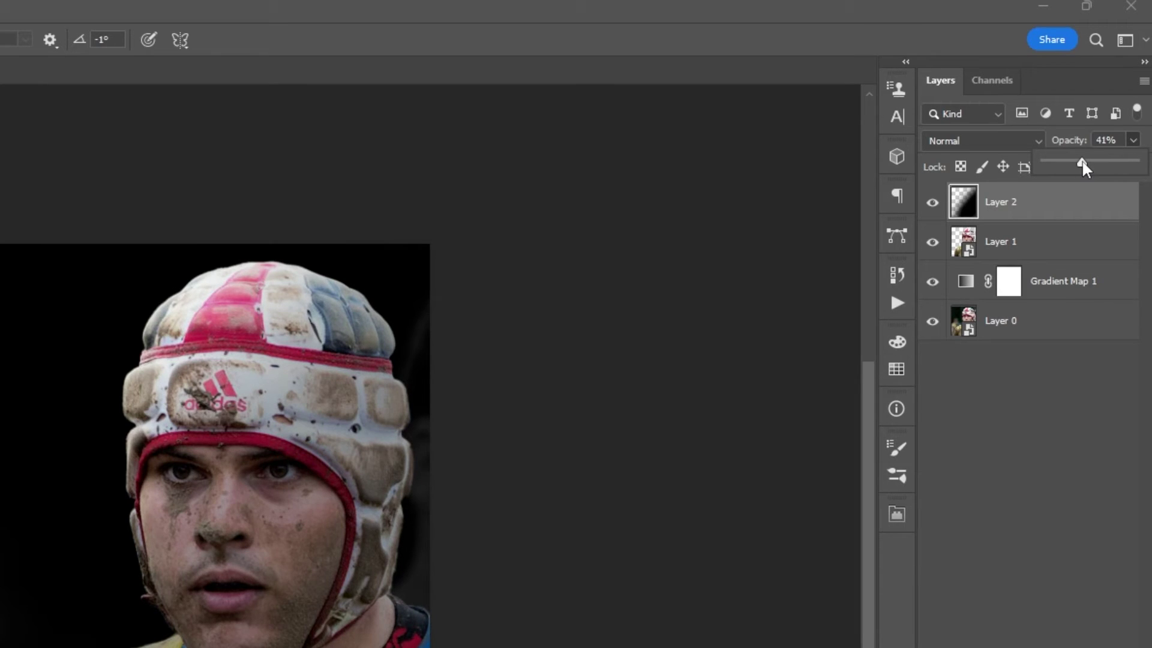
key(Escape)
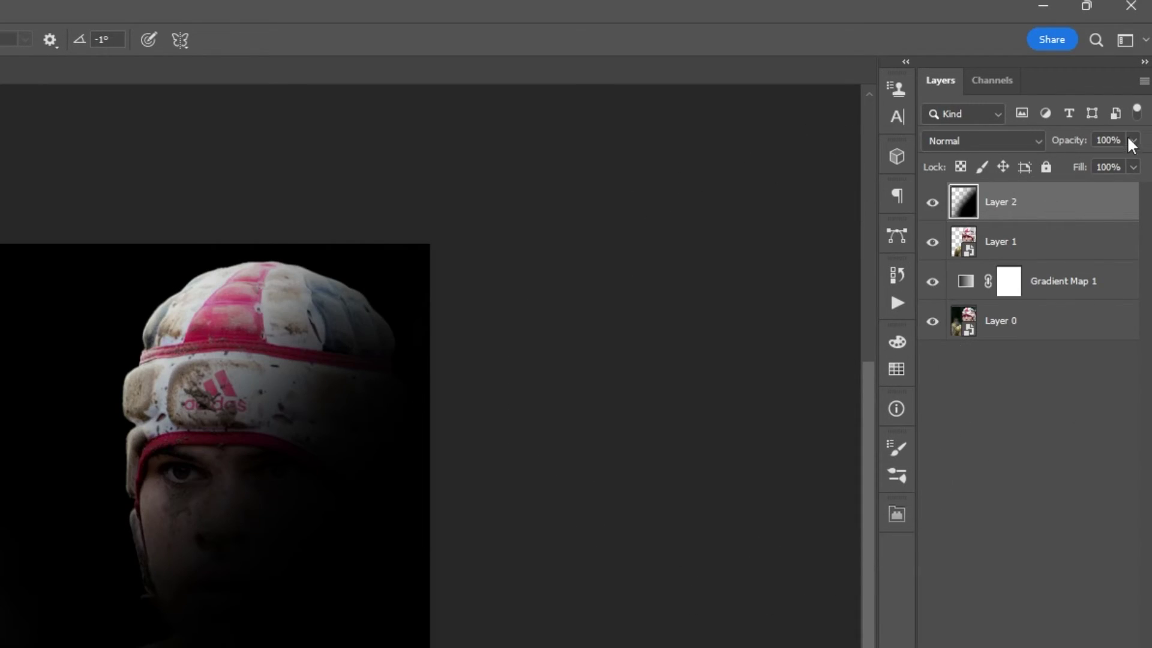
click(1104, 140)
text(40)
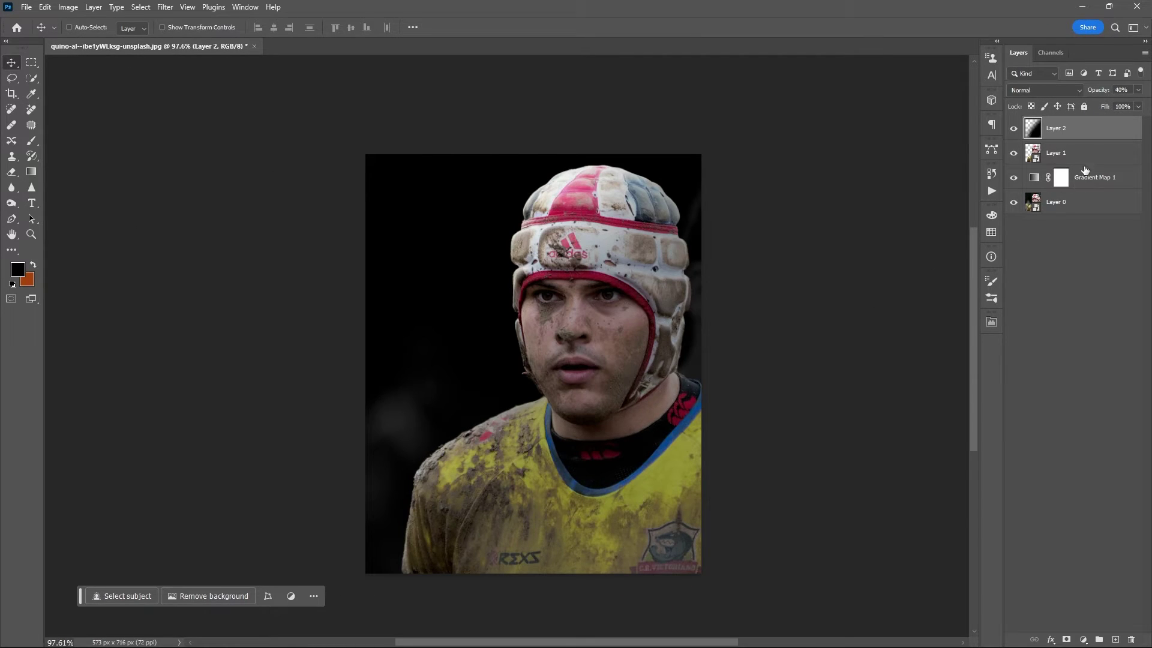
Apply a Curves smart filter to Layer 1, pulling midtones down and lowering the top endpoint.
click(1091, 154)
key(ctrl+m)
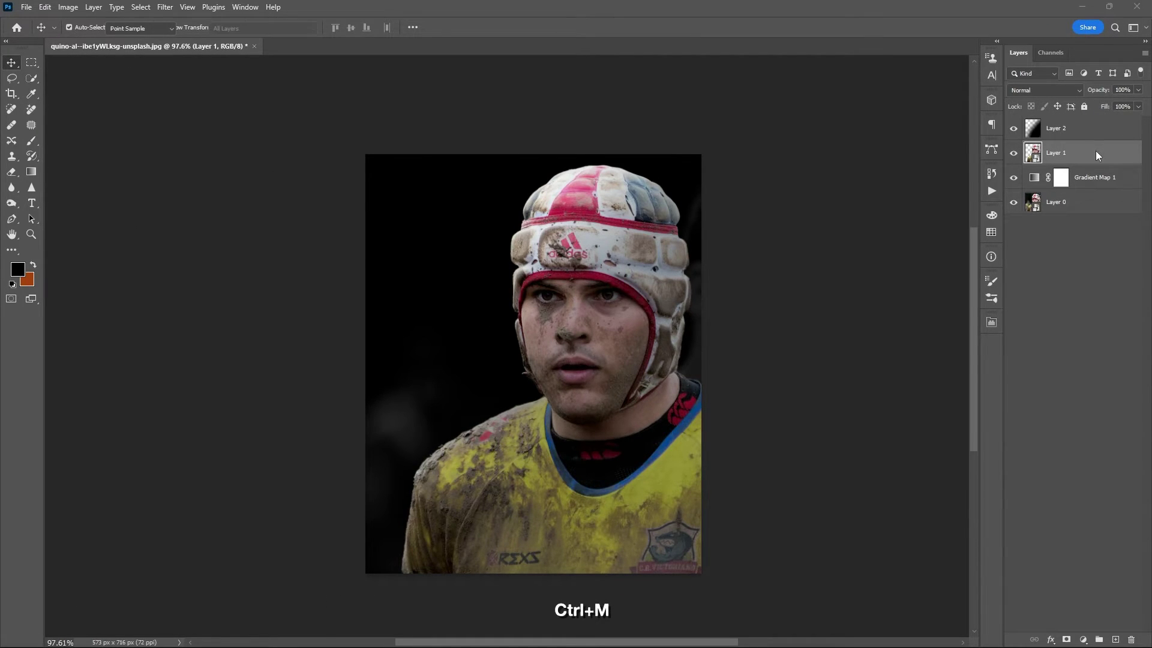
drag(811, 240, 826, 238)
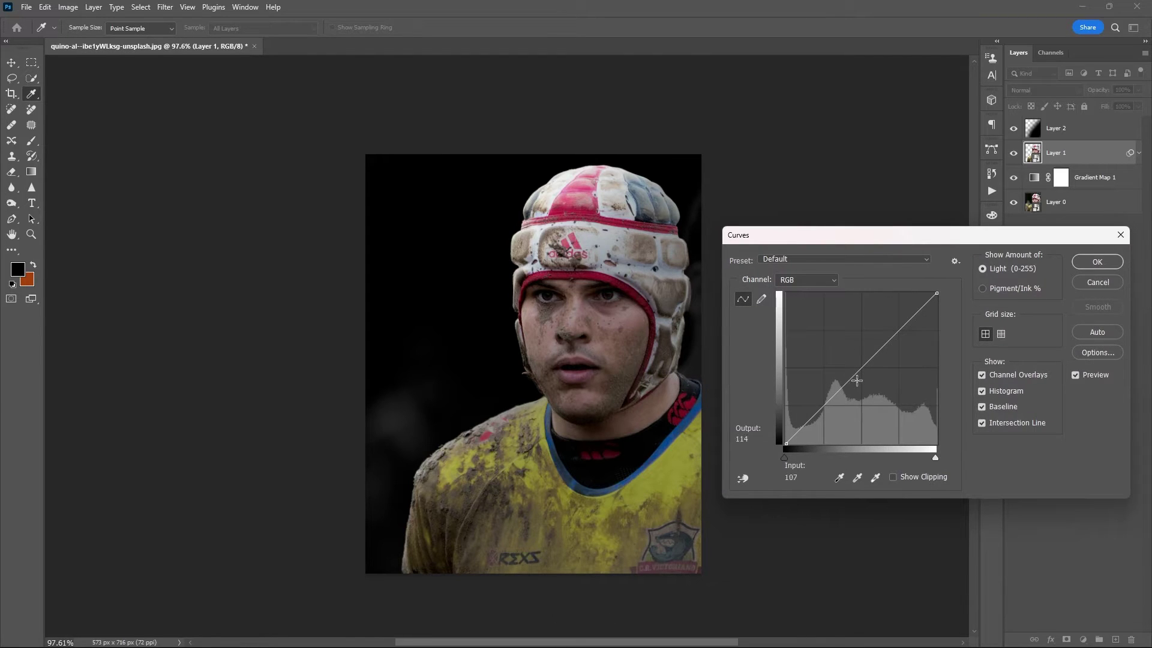
drag(860, 370, 879, 355)
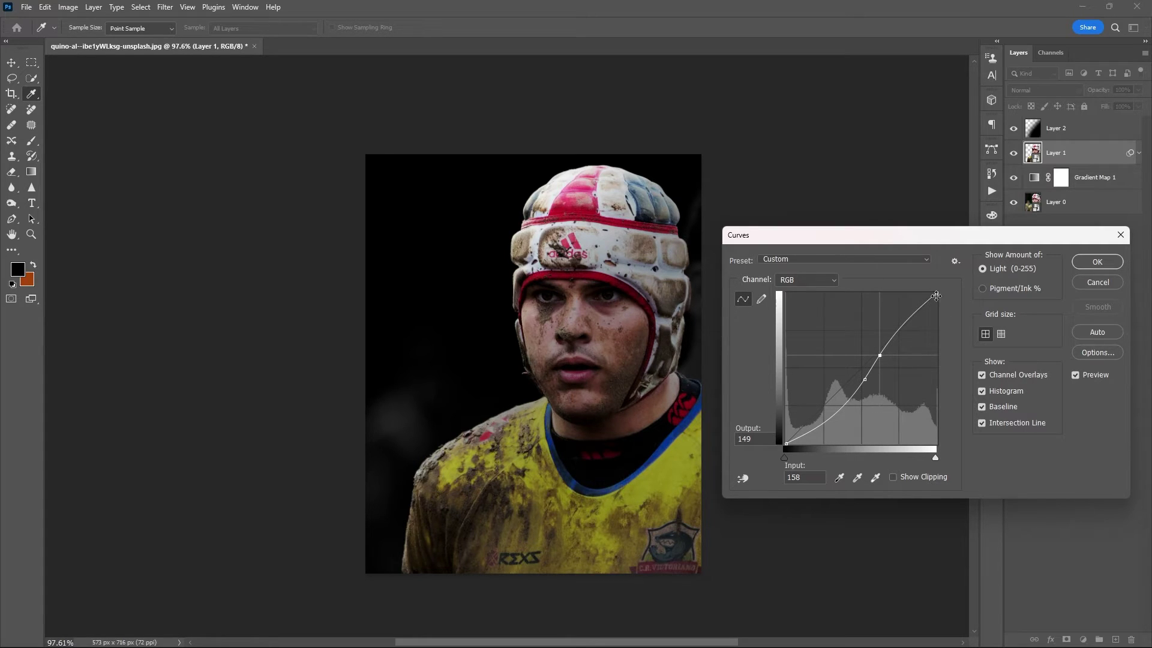
mouse_move(937, 292)
mouse_down()
mouse_move(940, 303)
mouse_move(913, 274)
mouse_move(937, 300)
mouse_up()
click(1096, 261)
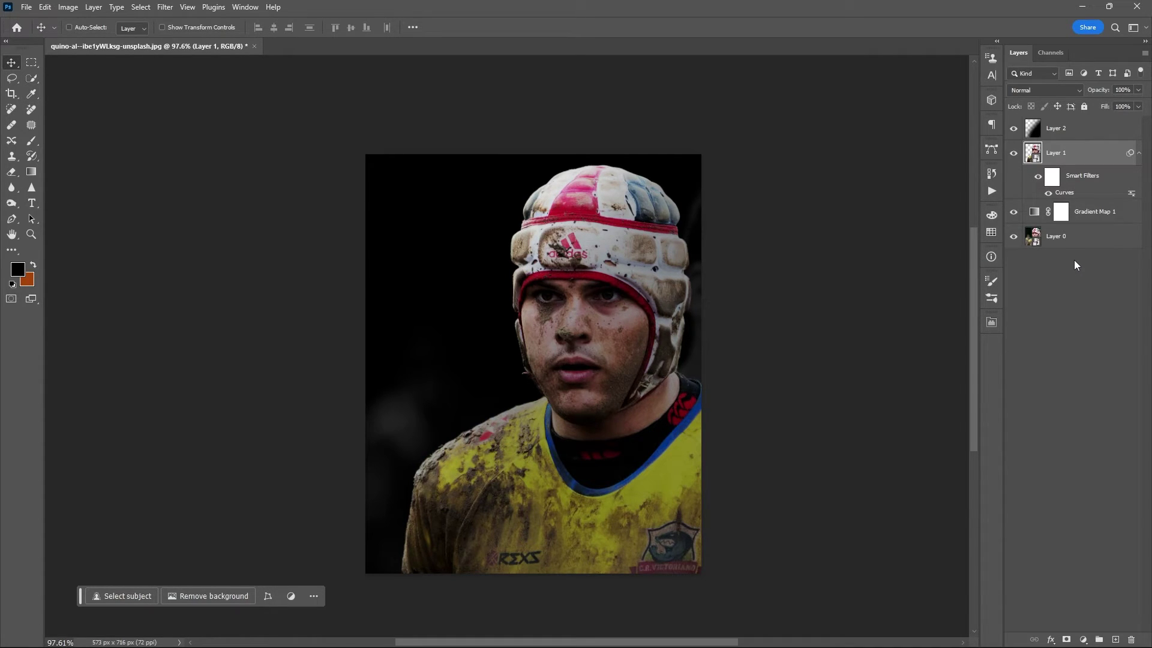
Add a new top Layer 3 and set a roughly 90 px brush to 1% flow with white (#ffffff).
click(1076, 134)
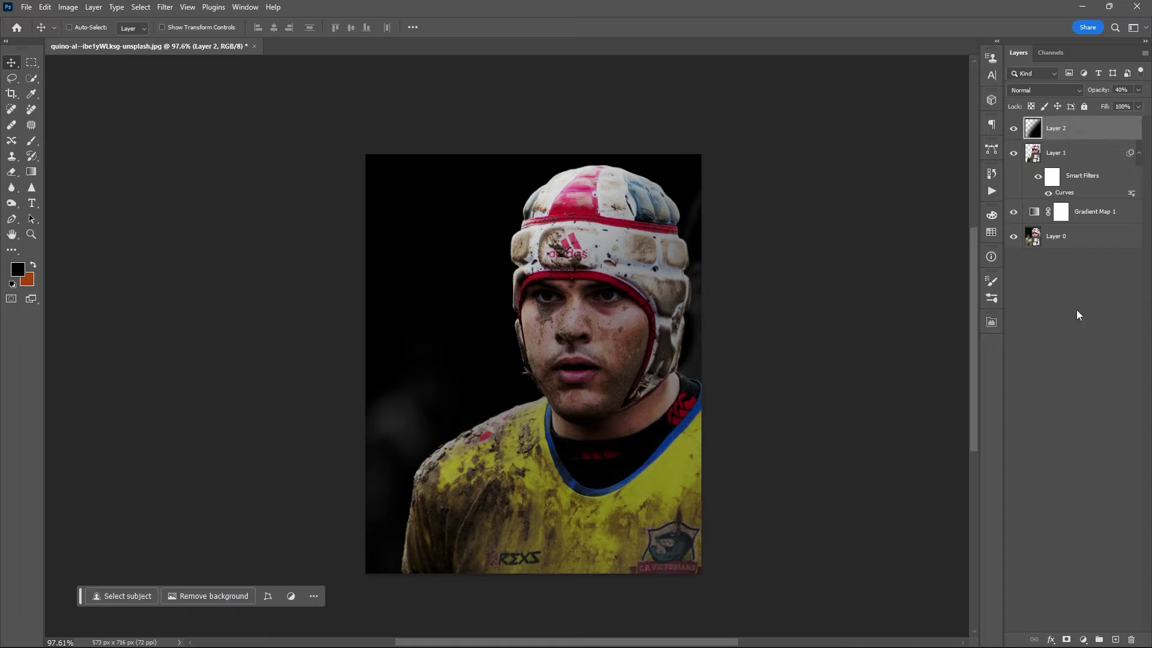
click(1115, 640)
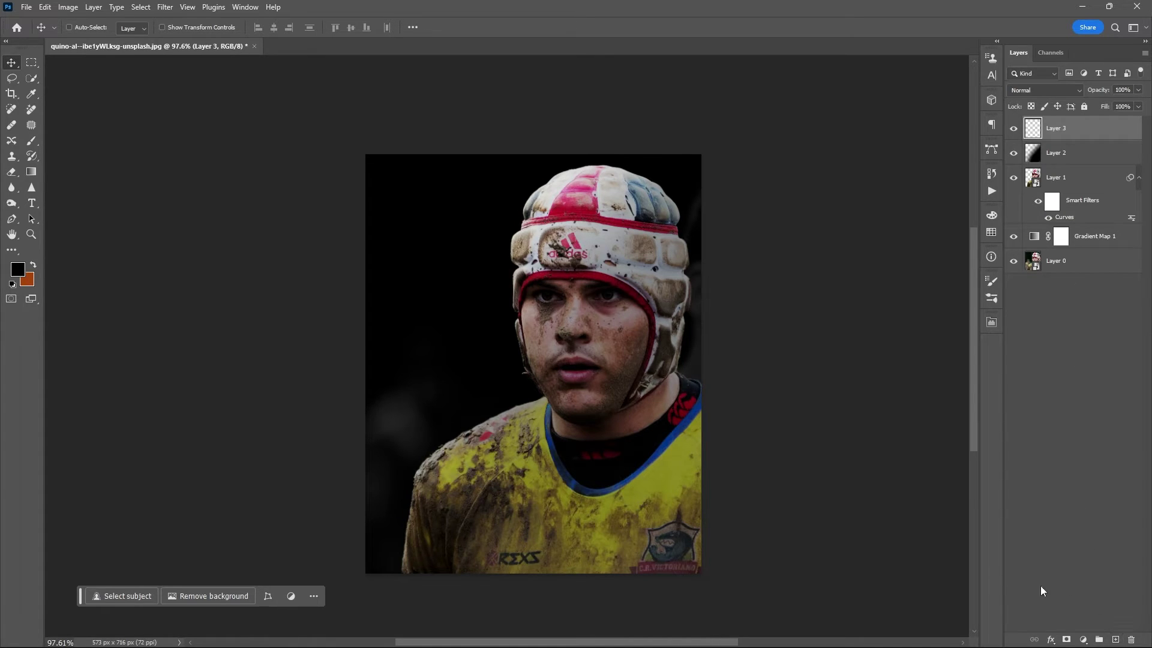
key(b)
key(bracketleft)
key(bracketleft)
key(bracketleft)
key(bracketleft)
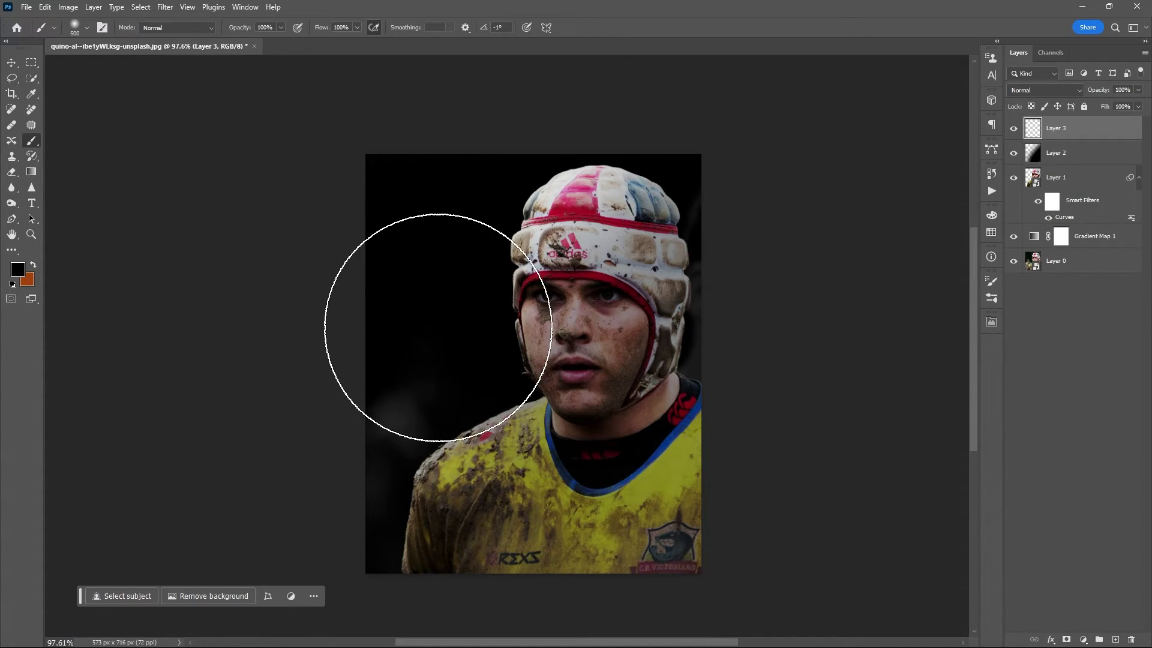
key(bracketleft)
key(bracketleft)
key(bracketleft)
key(bracketleft)
key(bracketleft)
key(bracketleft)
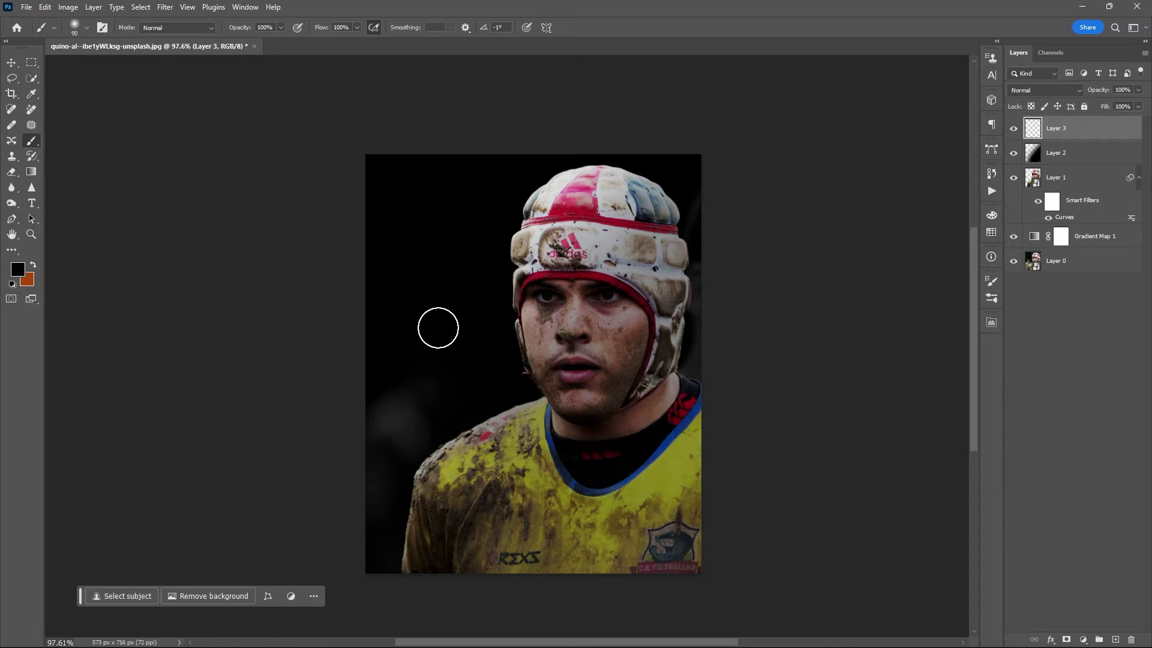
key(bracketleft)
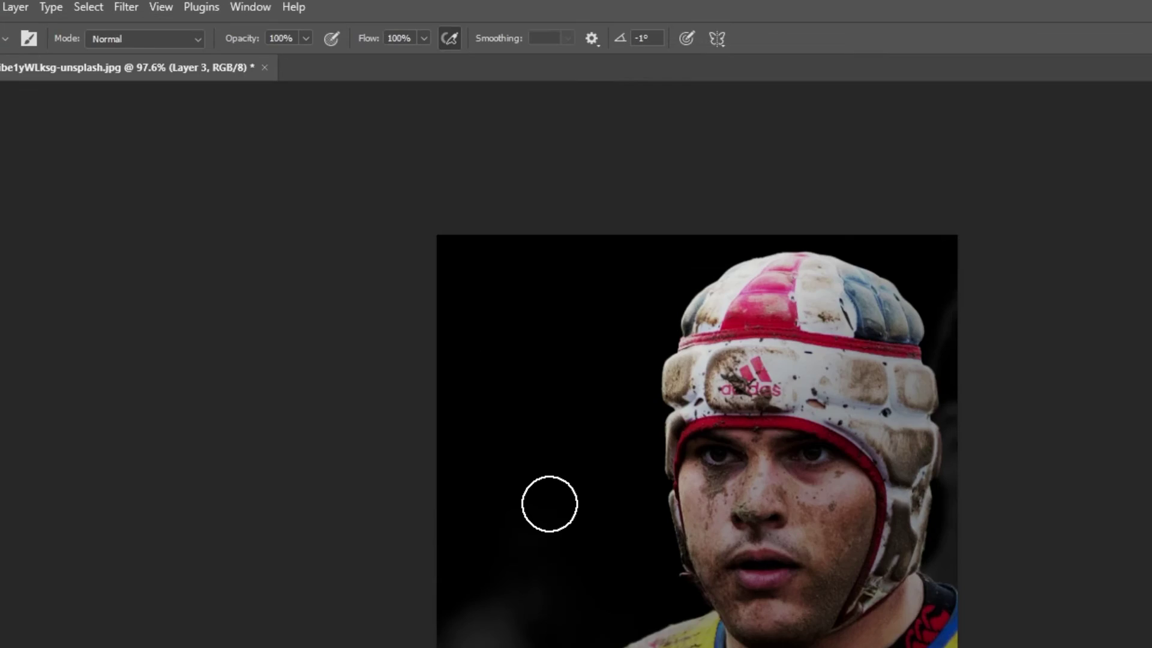
click(357, 27)
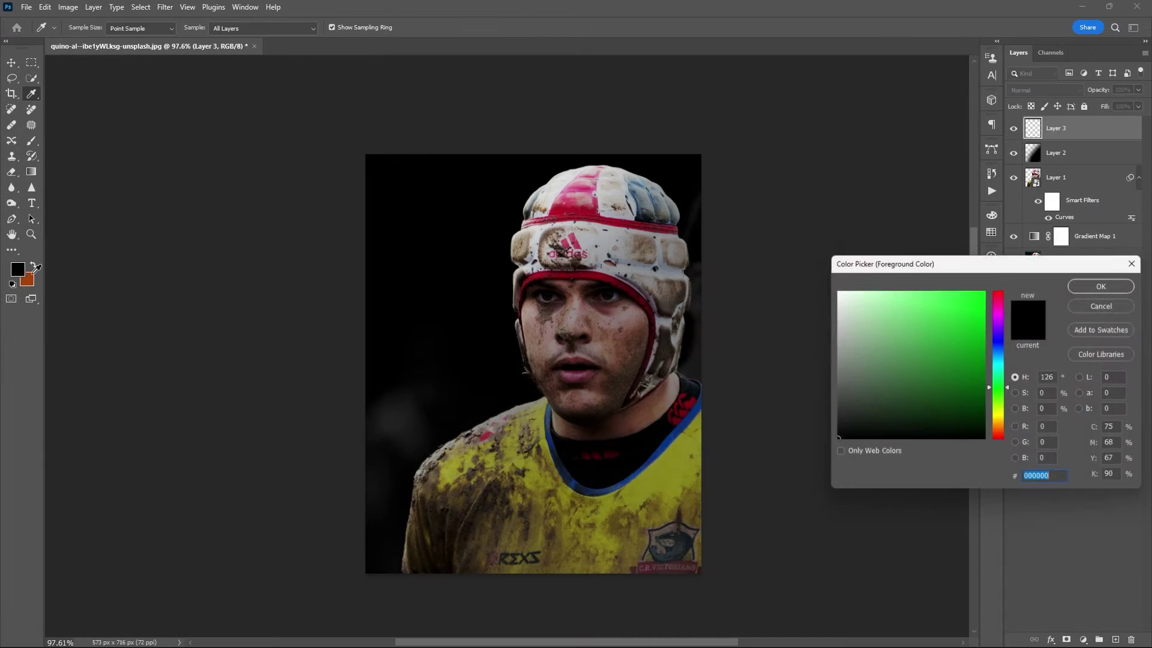
text(ffffff)
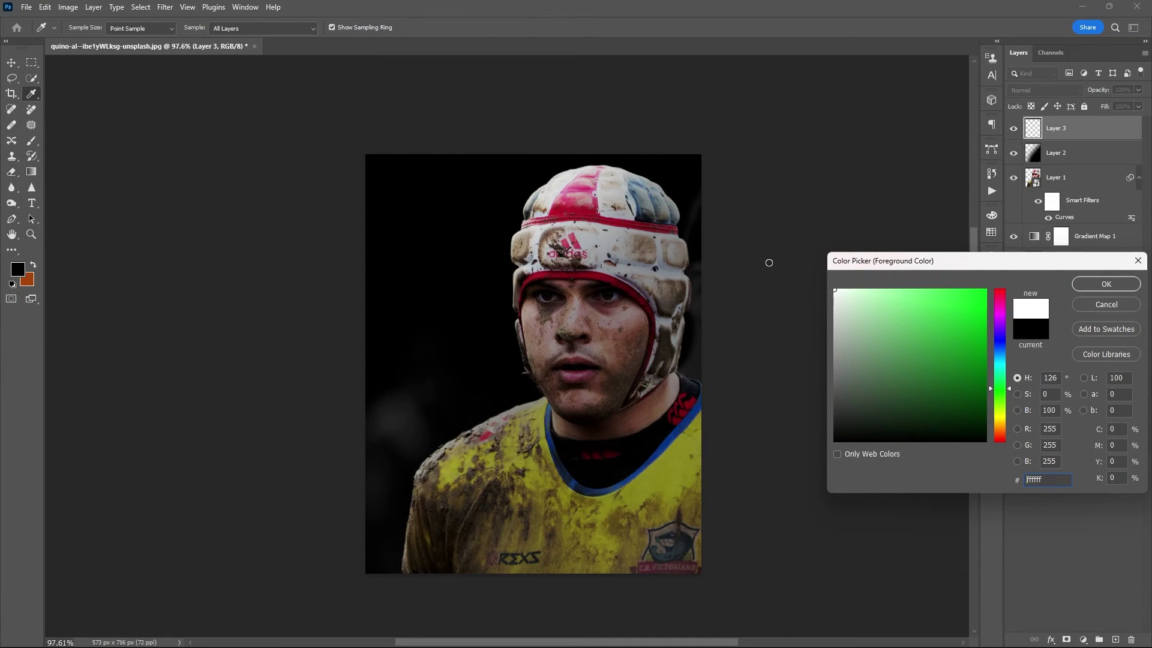
click(1089, 283)
Paint a faint white glow along the helmet's top, sides and shoulder edges.
scroll(570, 150, up, 5)
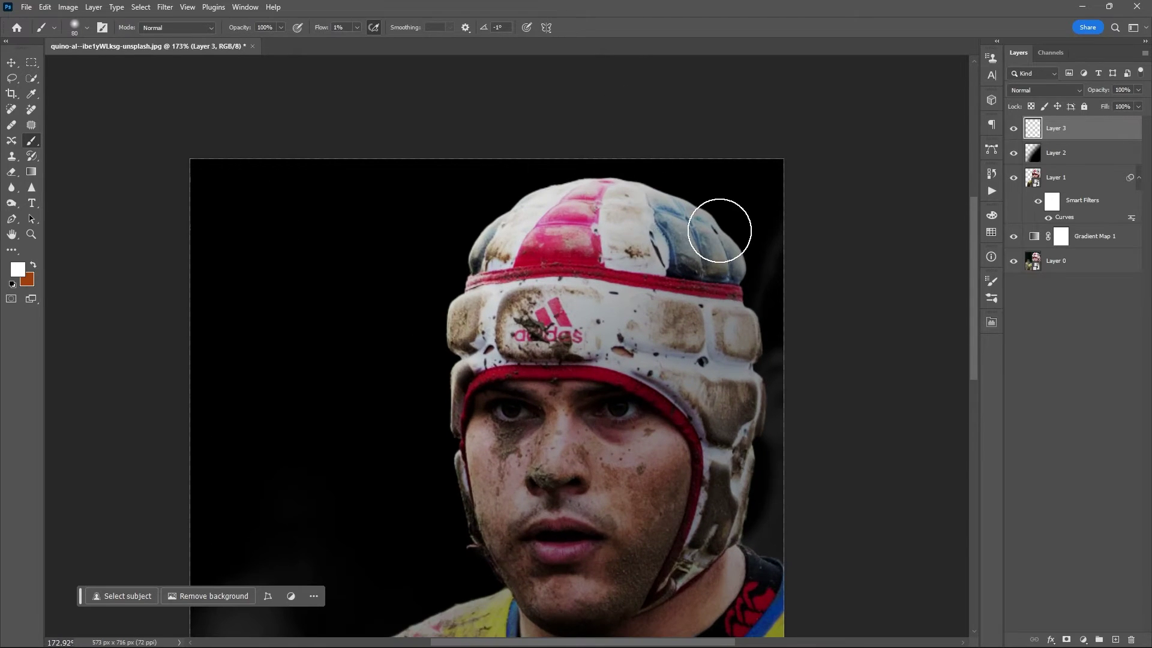
mouse_move(719, 230)
mouse_down()
mouse_move(732, 245)
mouse_move(715, 240)
mouse_up()
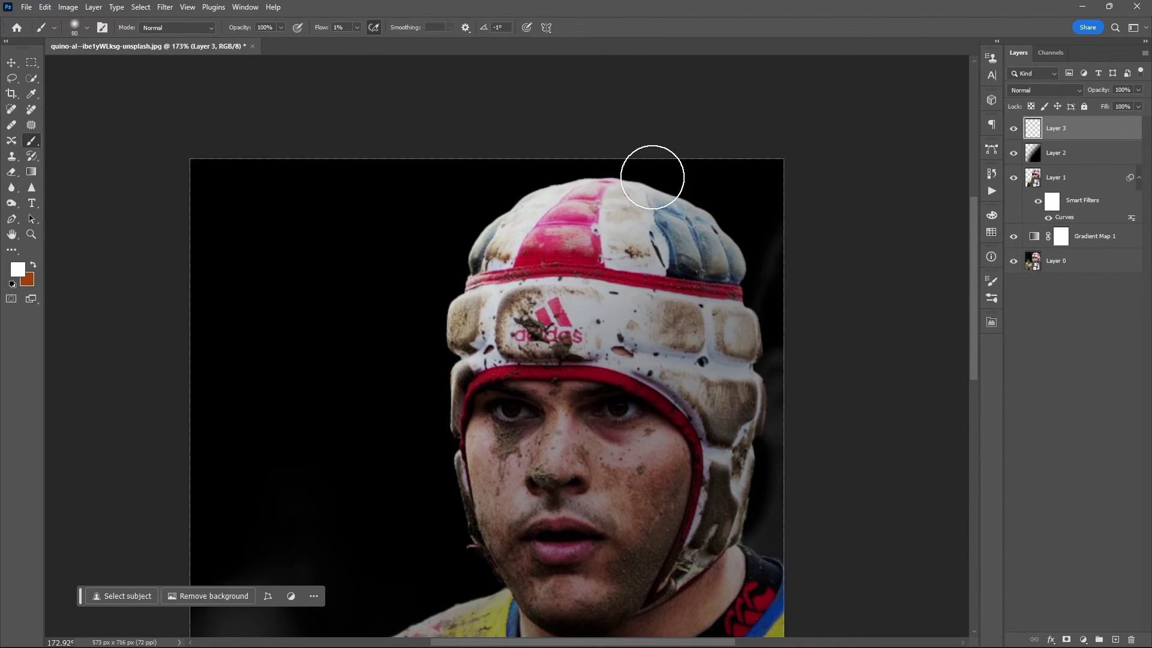
mouse_move(652, 177)
mouse_down()
mouse_move(672, 196)
mouse_move(634, 180)
mouse_up()
key(bracketleft)
key(bracketleft)
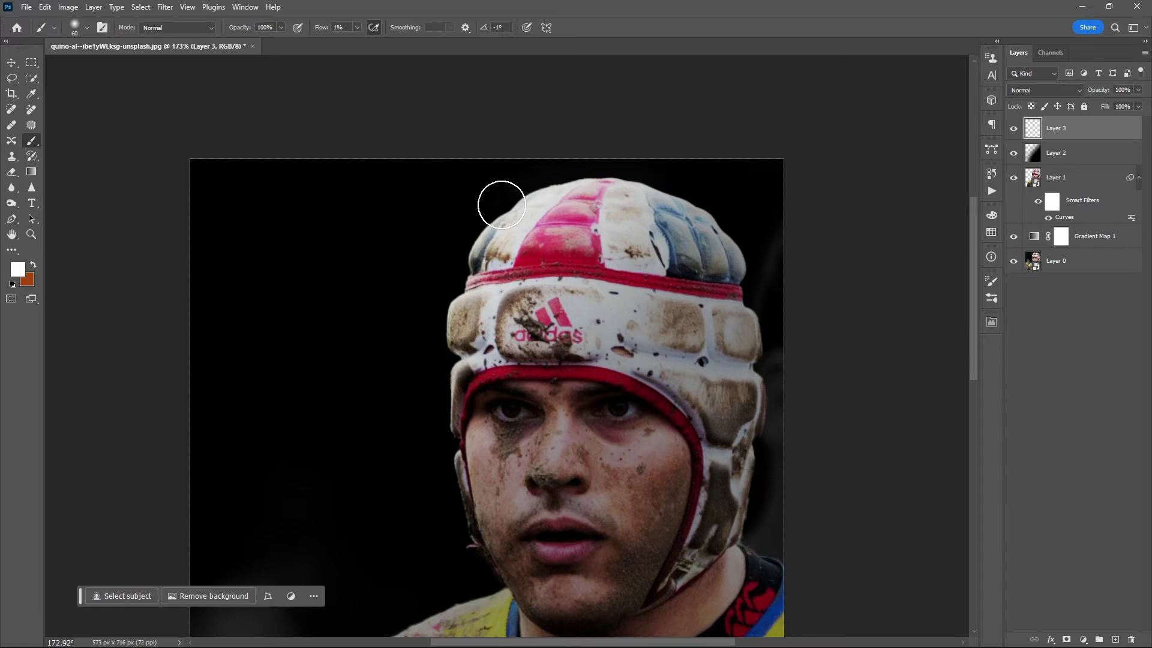
drag(444, 451, 425, 238)
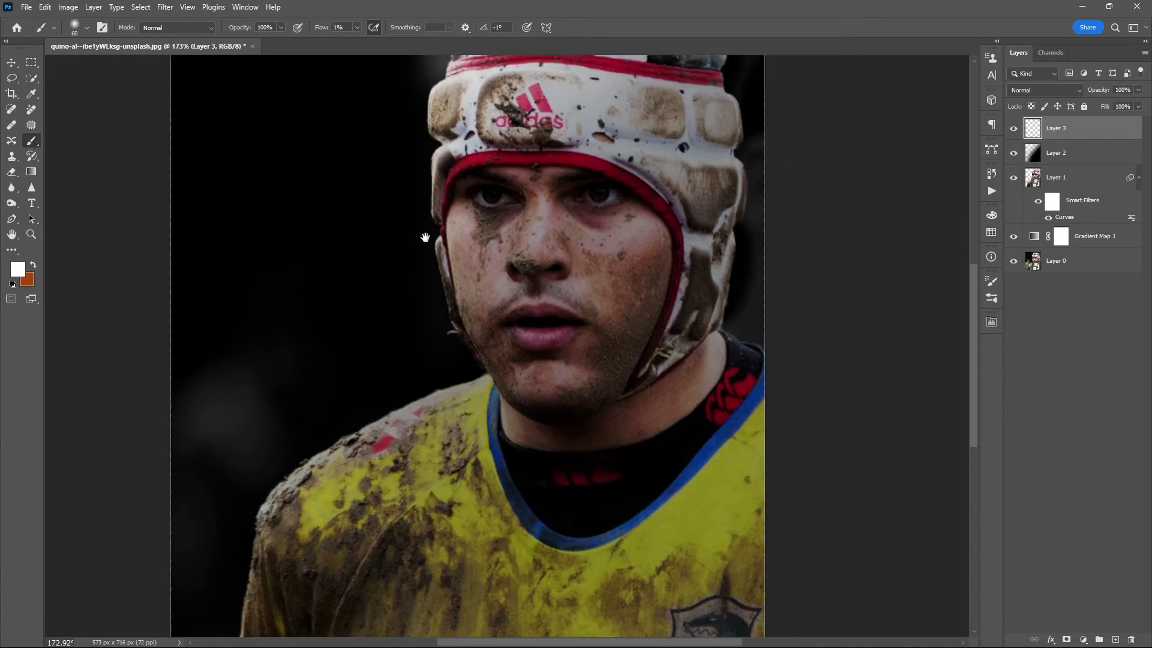
drag(321, 398, 411, 189)
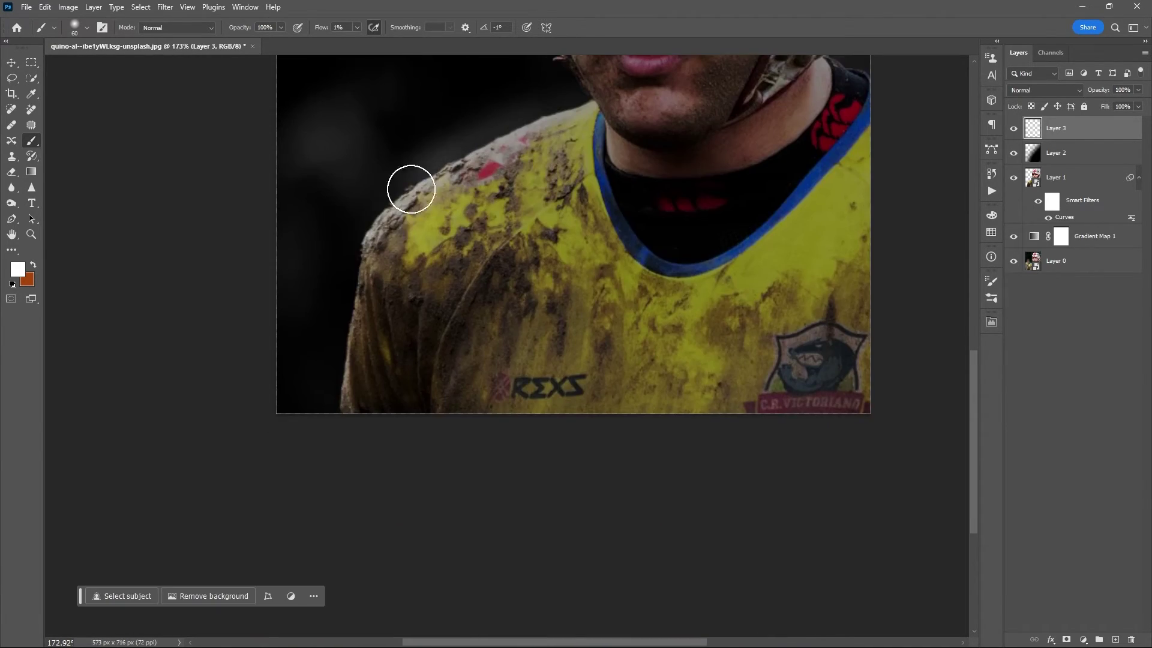
drag(342, 484, 282, 624)
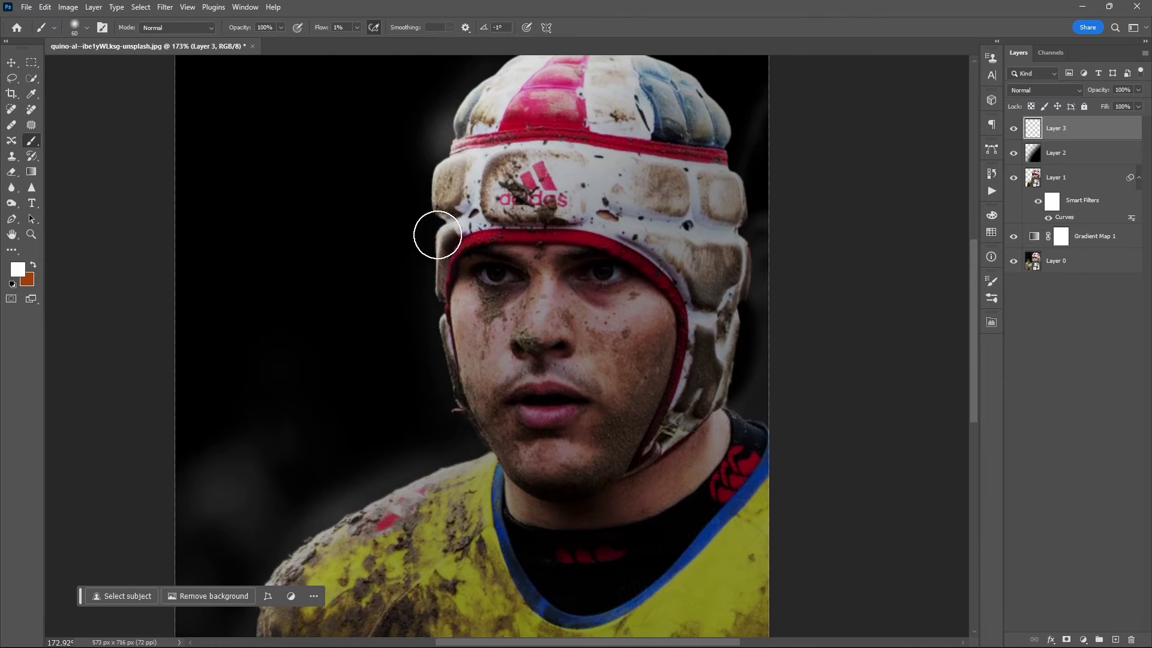
scroll(438, 235, down, 3)
key(bracketright)
key(bracketright)
key(bracketright)
key(bracketright)
key(bracketright)
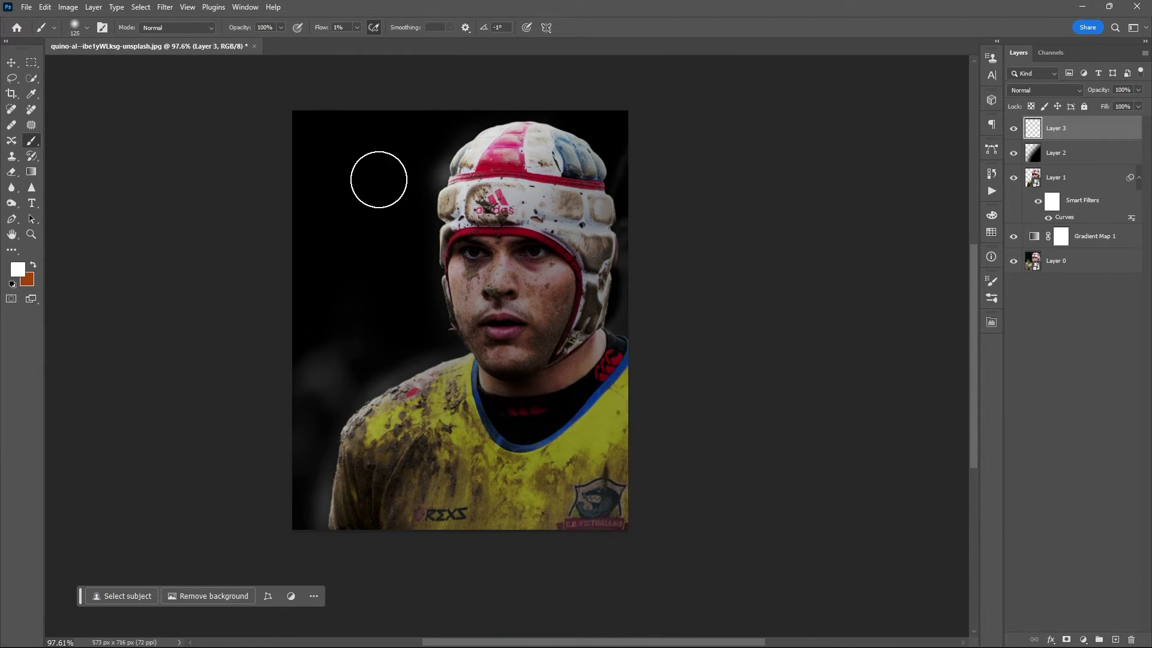
key(bracketright)
key(bracketright)
key(bracketright)
key(bracketright)
key(bracketright)
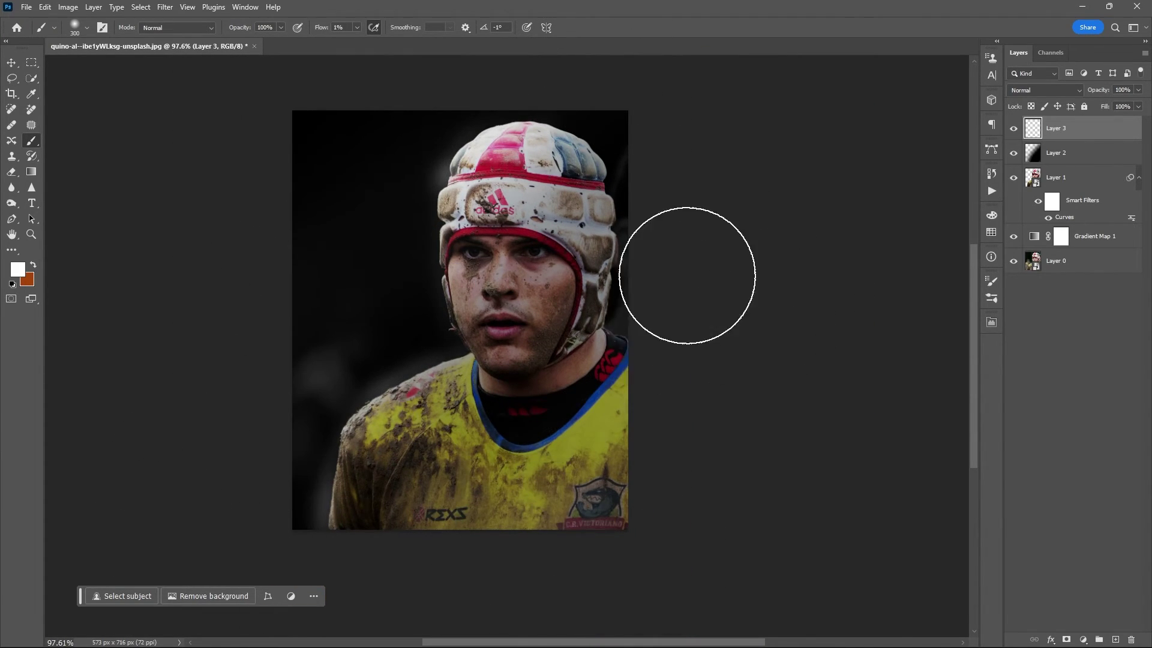
key(v)
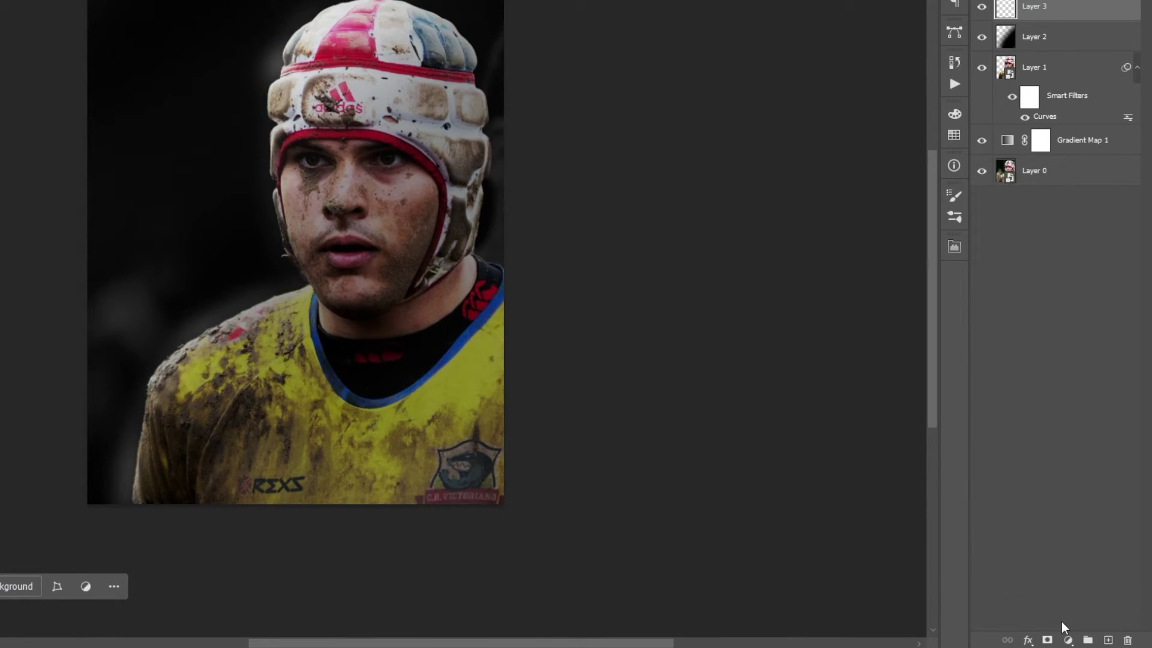
Add a Color Lookup layer using the Kodak 5218 Kodak 2383 (by Adobe).cube LUT.
click(1068, 640)
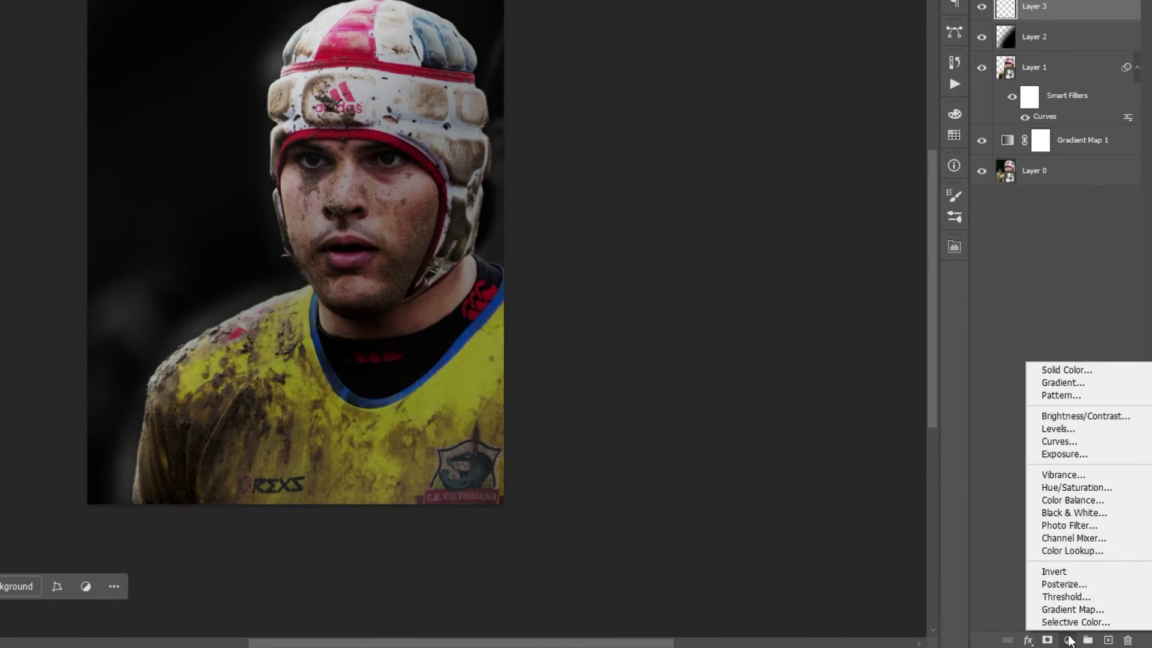
click(1077, 551)
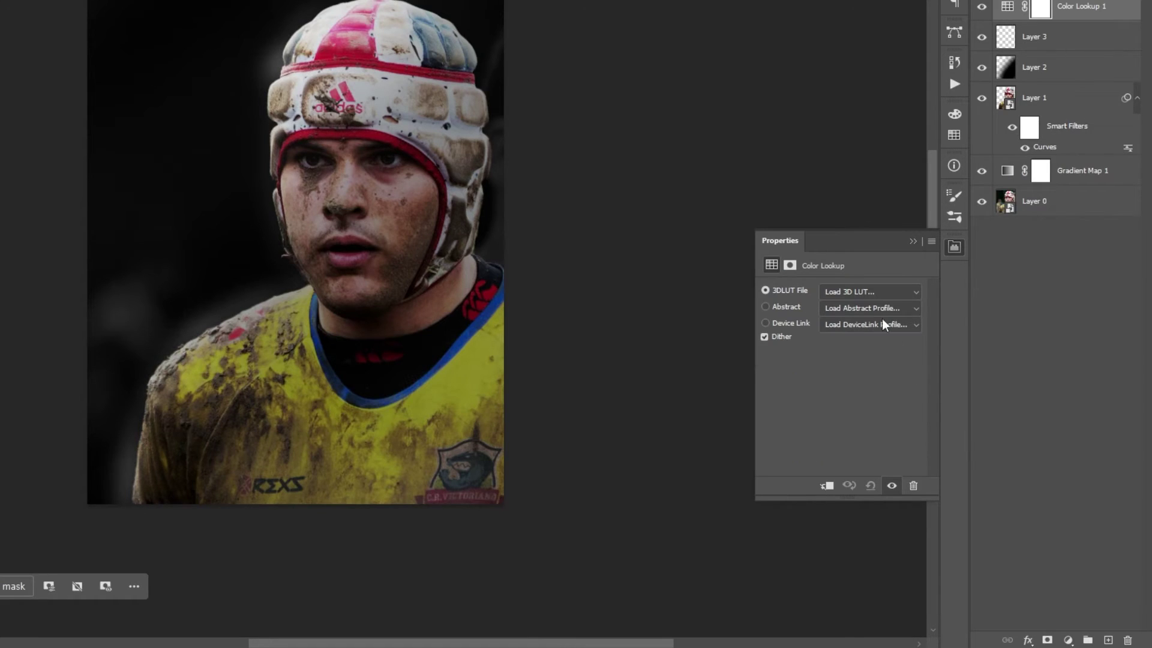
click(871, 292)
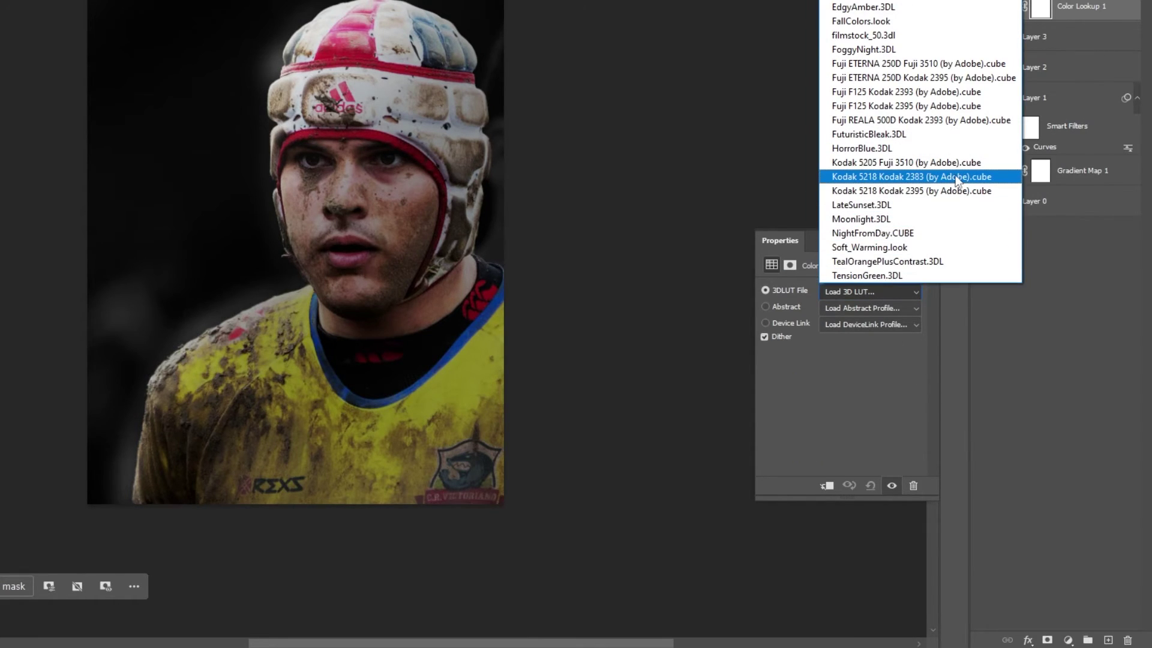
click(959, 177)
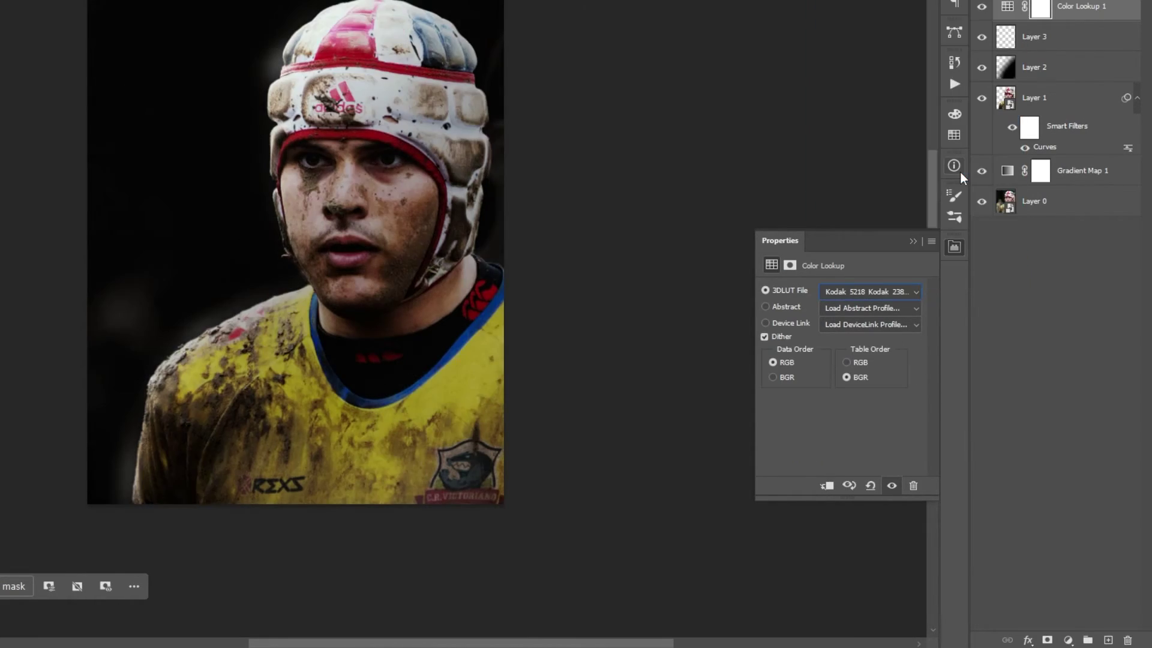
click(912, 241)
Lower the Color Lookup 1 layer's opacity to 80%.
click(1138, 90)
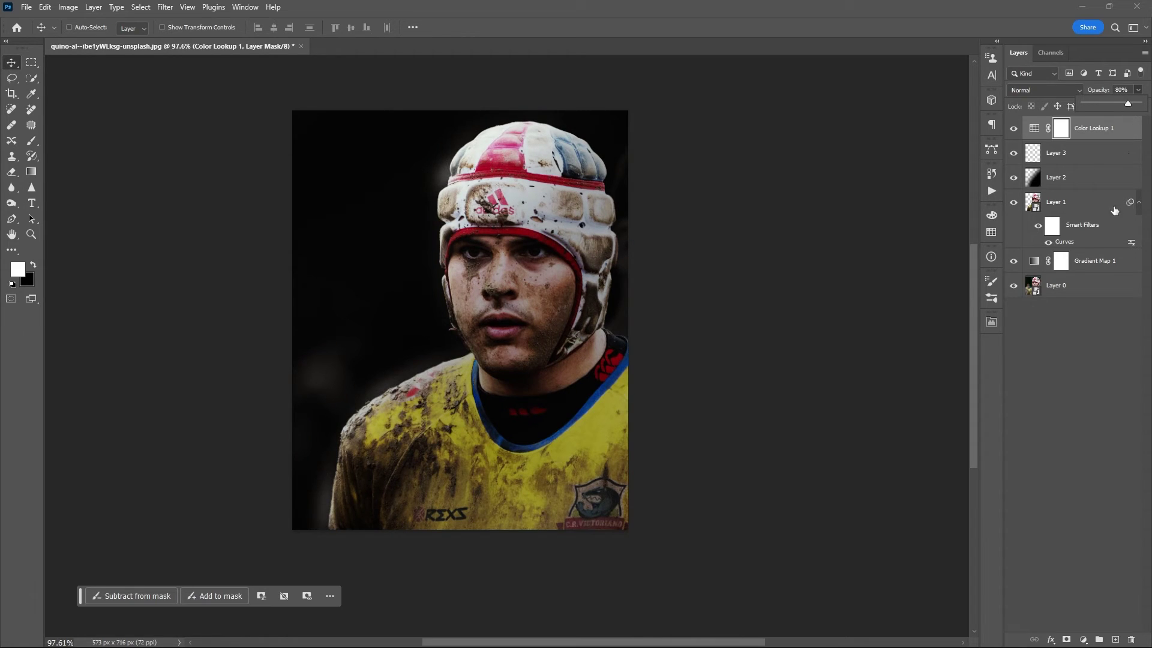
click(1088, 311)
scroll(528, 258, up, 3)
drag(525, 249, 562, 267)
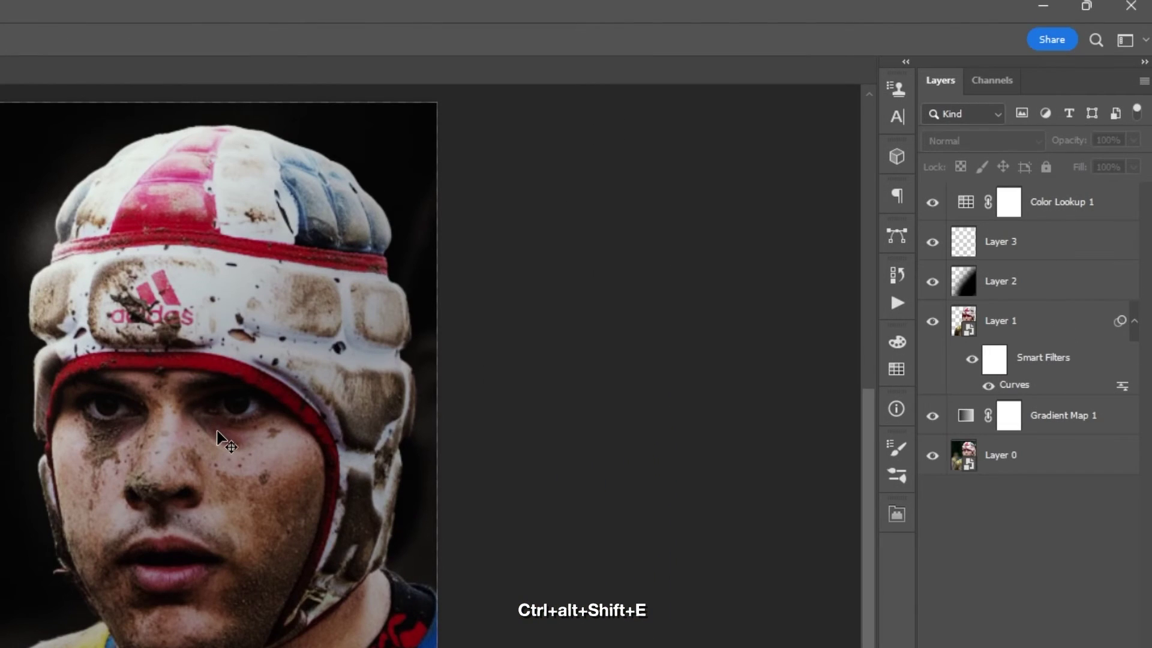
Stamp all visible layers into Layer 4 and duplicate it as Layer 4 copy.
click(1106, 215)
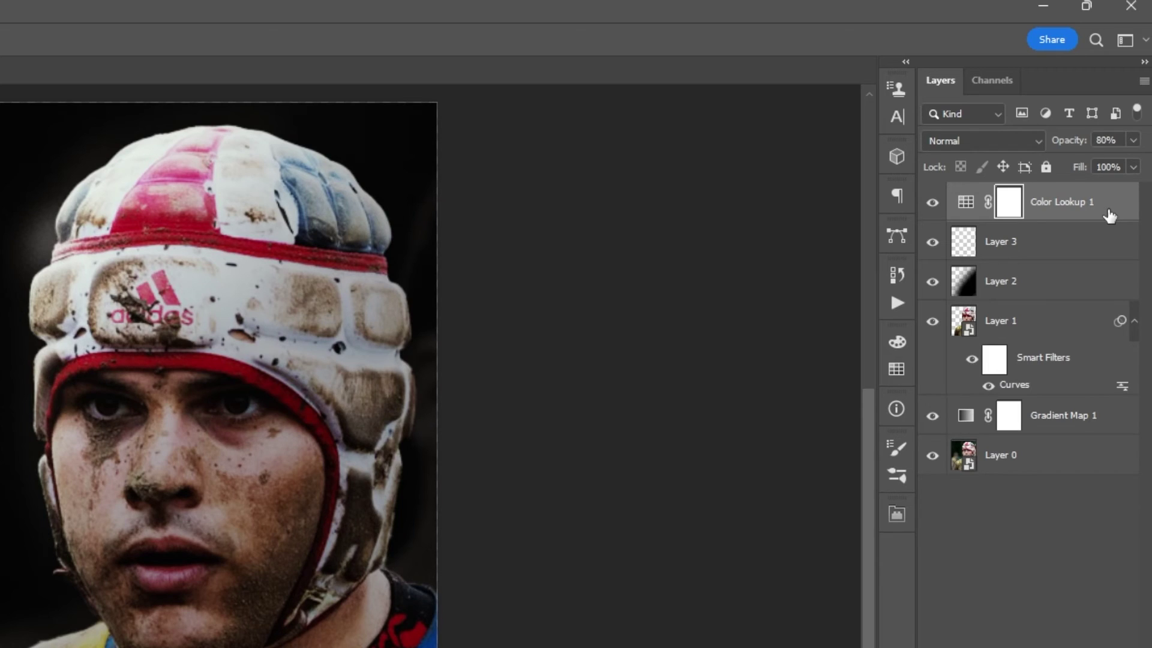
key(ctrl+alt+shift+e)
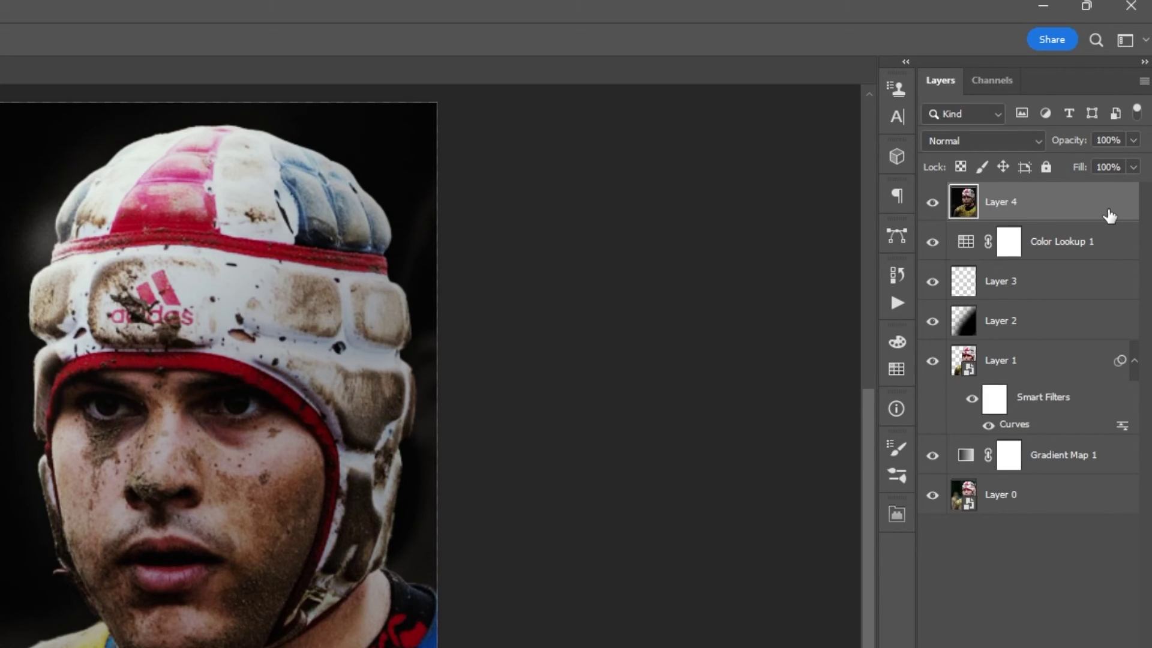
key(ctrl+j)
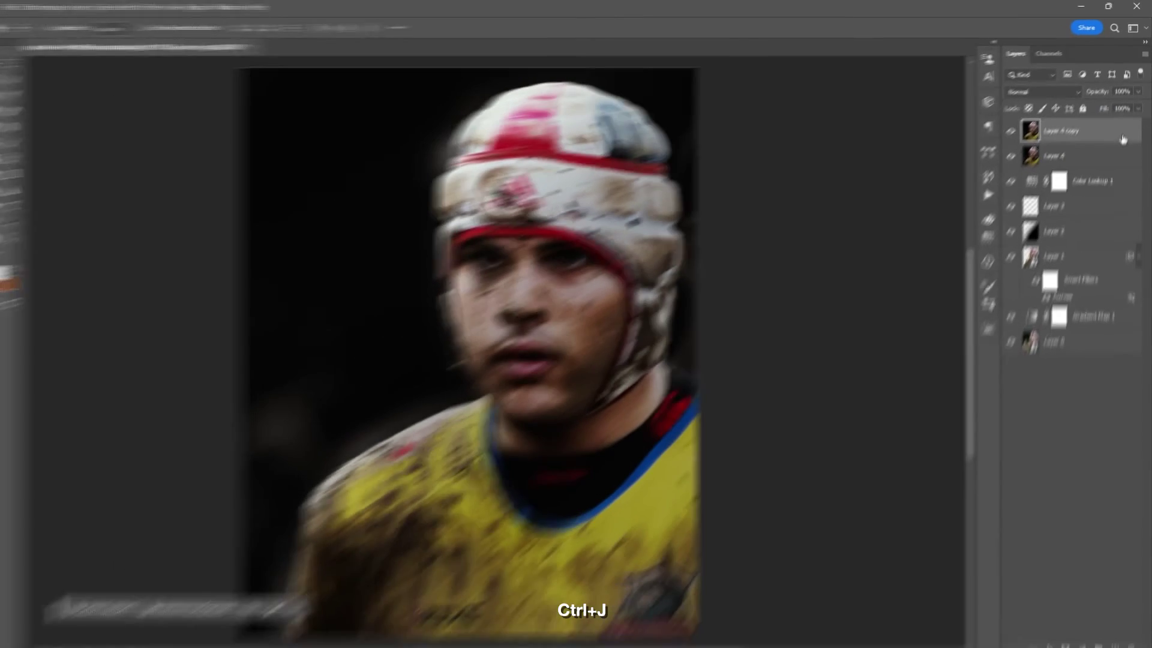
double_click(1110, 216)
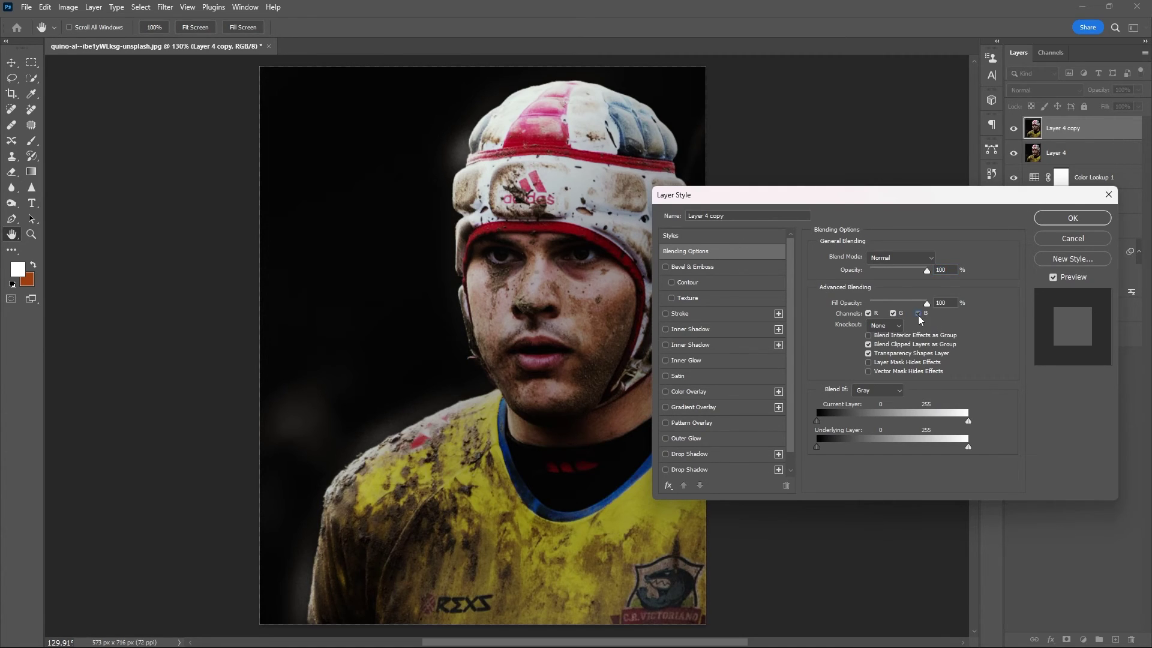
Exclude the green (G) channel from Layer 4 copy's blending to create RGB-split fringes.
click(897, 314)
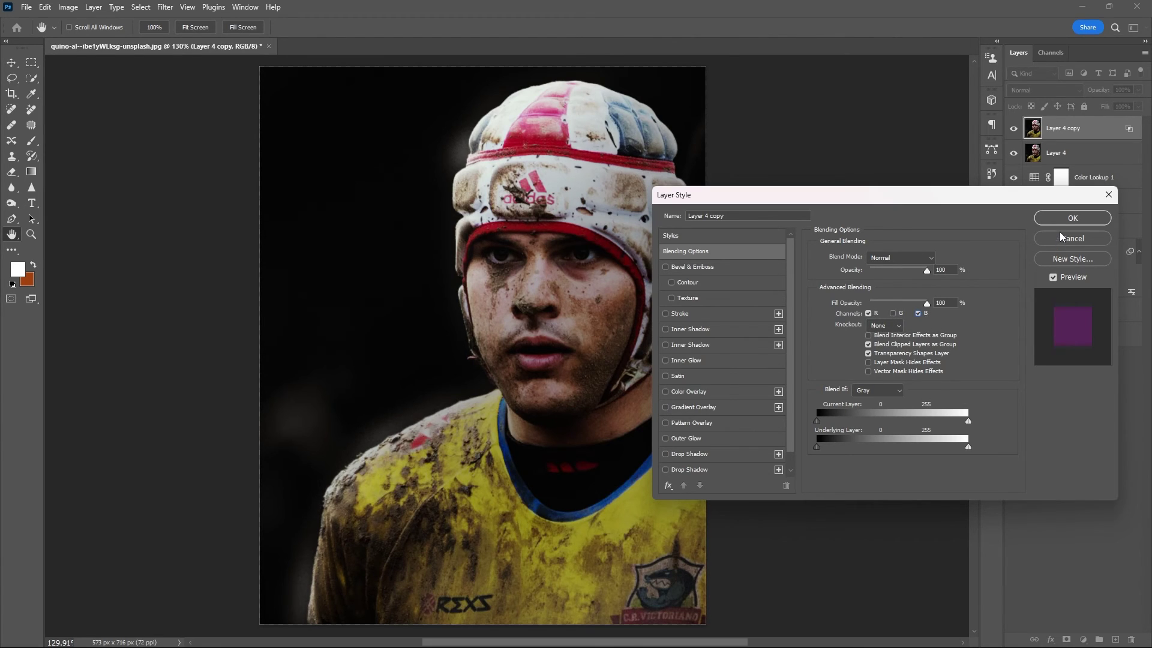
click(1072, 218)
scroll(456, 251, down, 2)
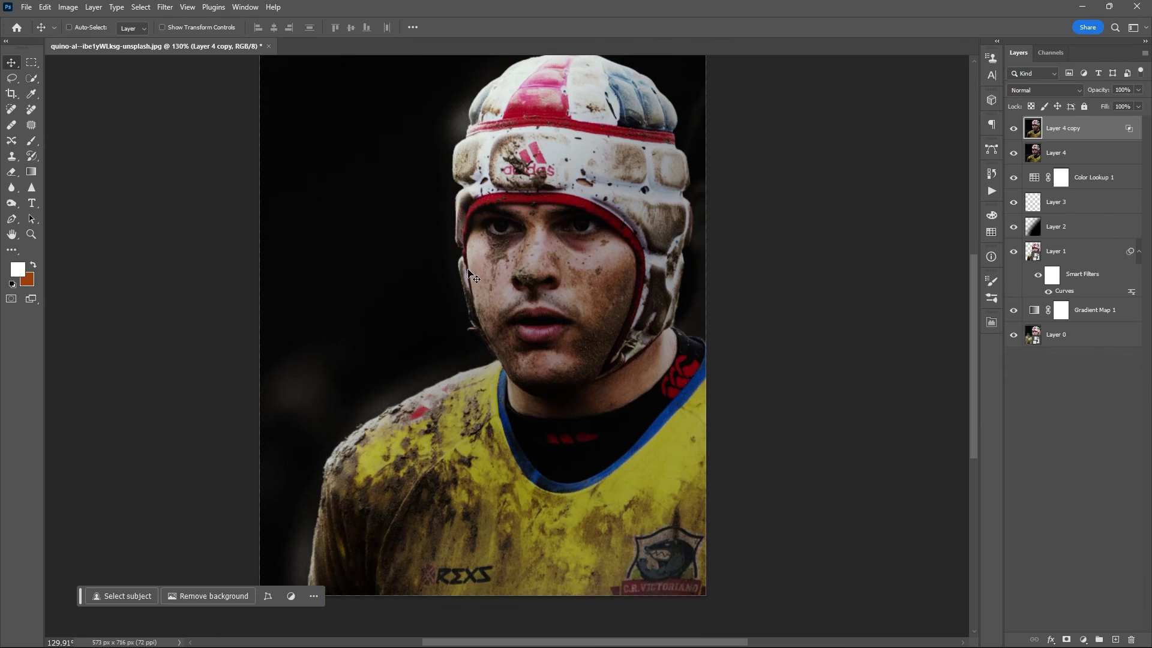
scroll(469, 273, up, 5)
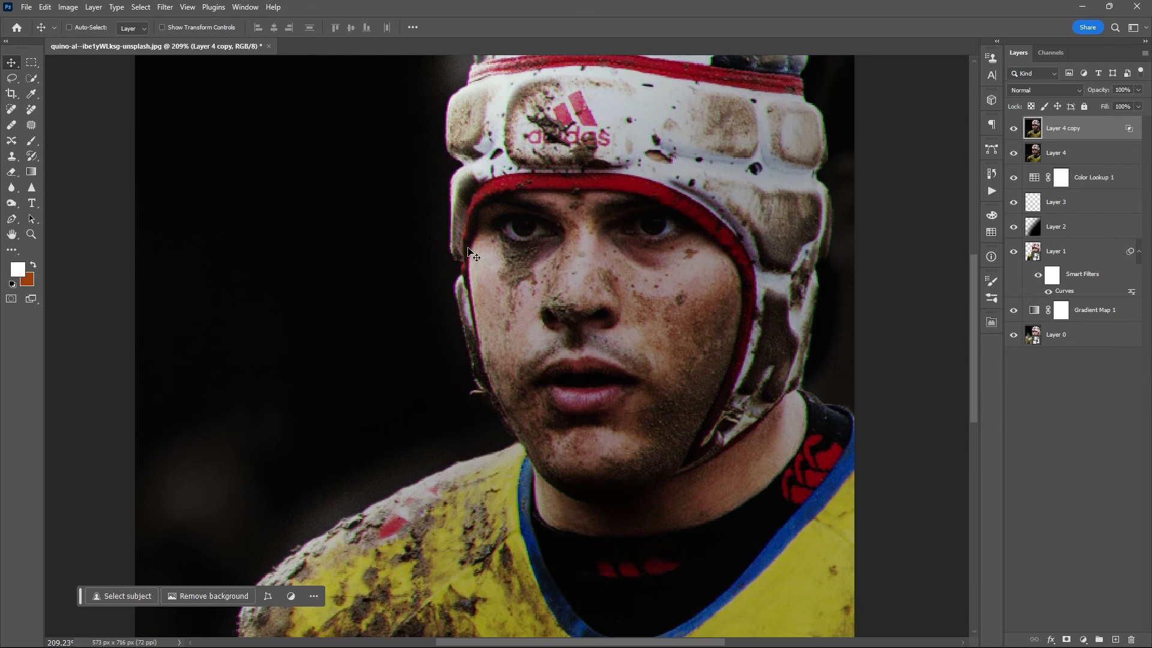
scroll(474, 258, up, 5)
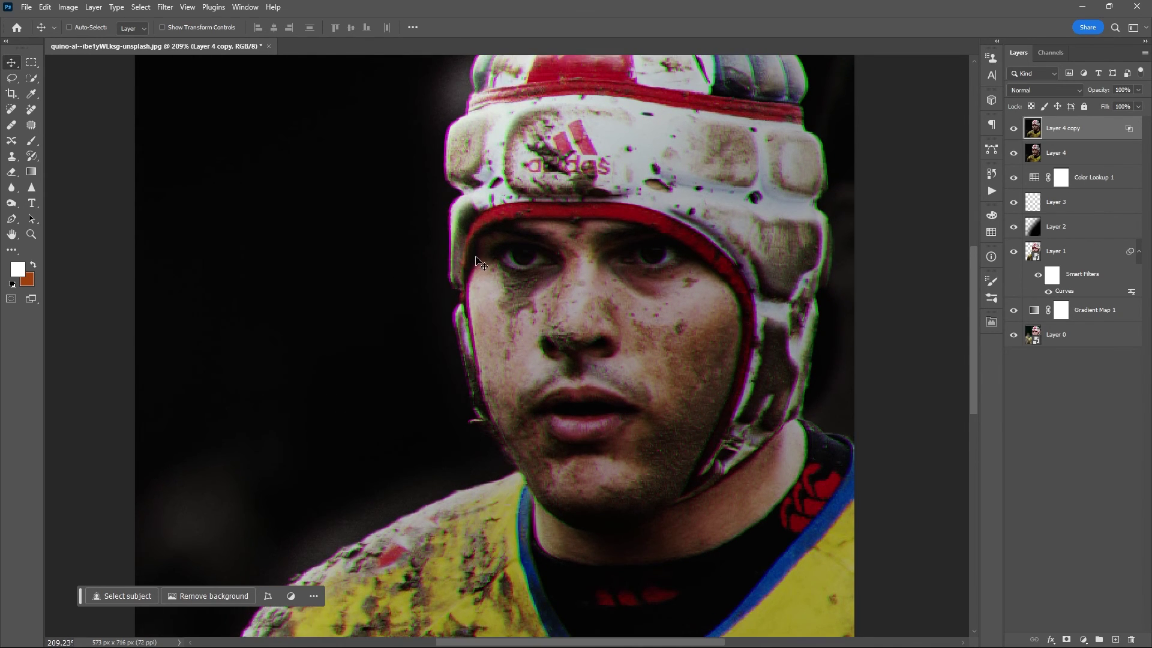
scroll(535, 271, down, 5)
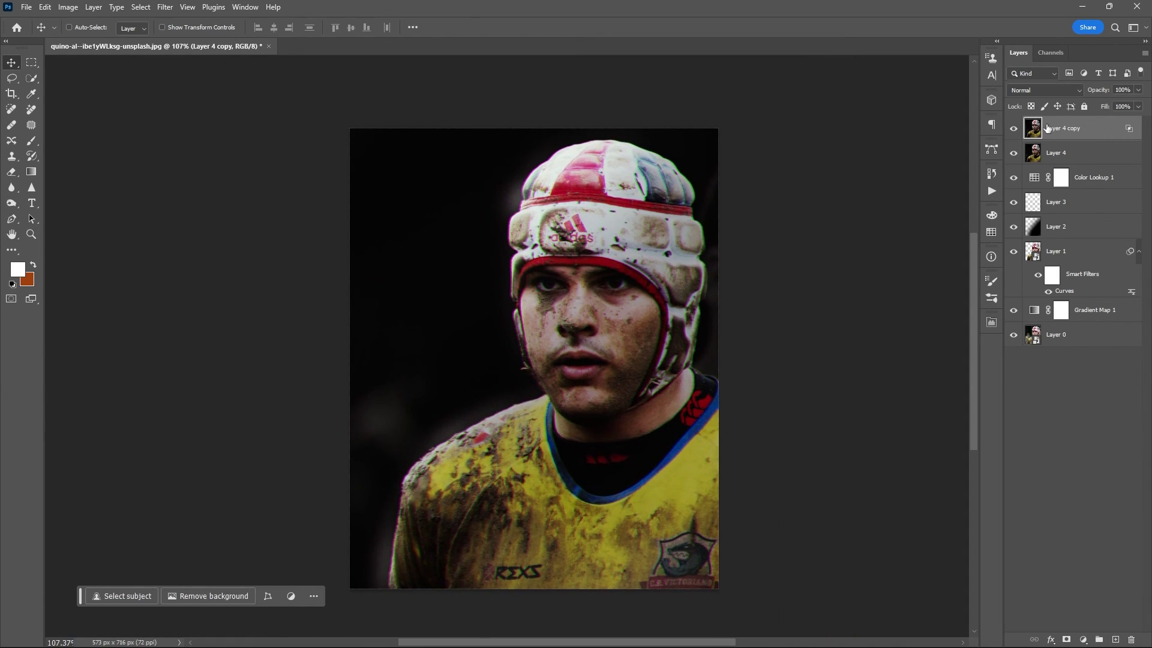
Stamp visible layers into a Layer 5 smart object and open the Add Noise filter for it.
key(ctrl+shift+alt+e)
right_click(1098, 130)
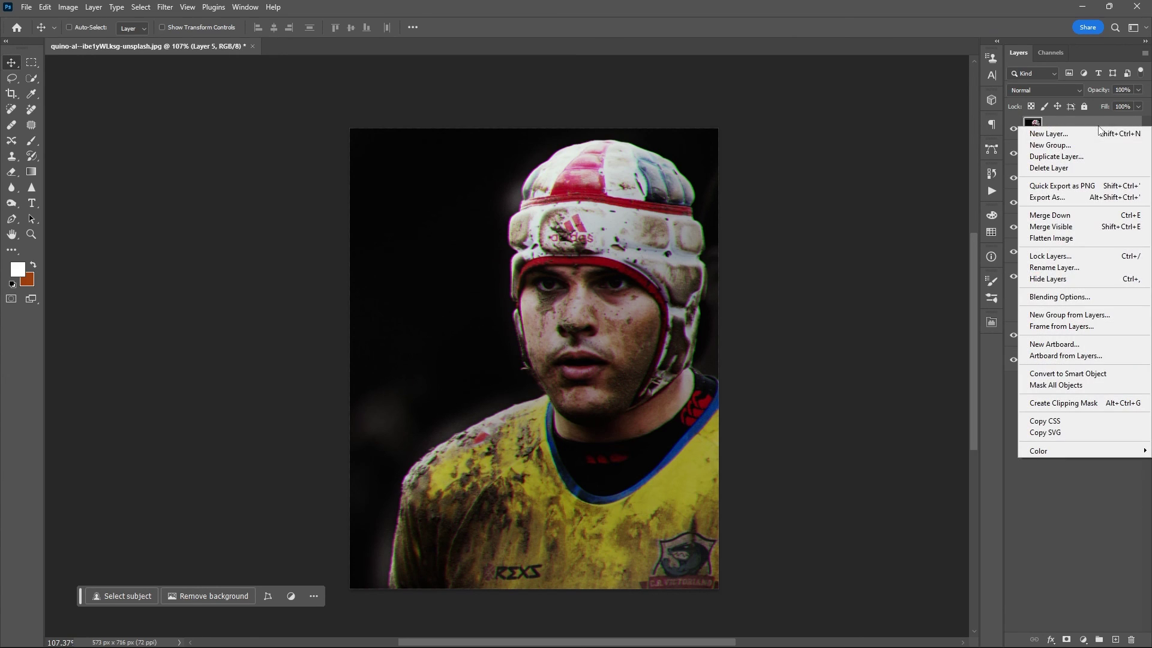
click(1104, 375)
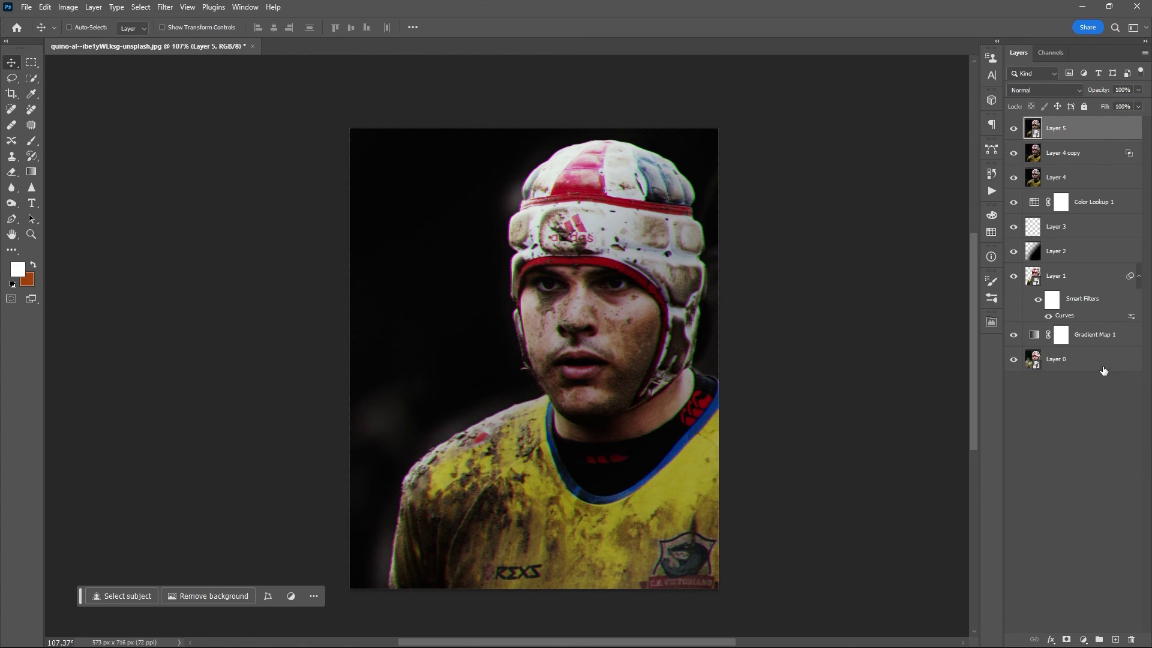
click(164, 7)
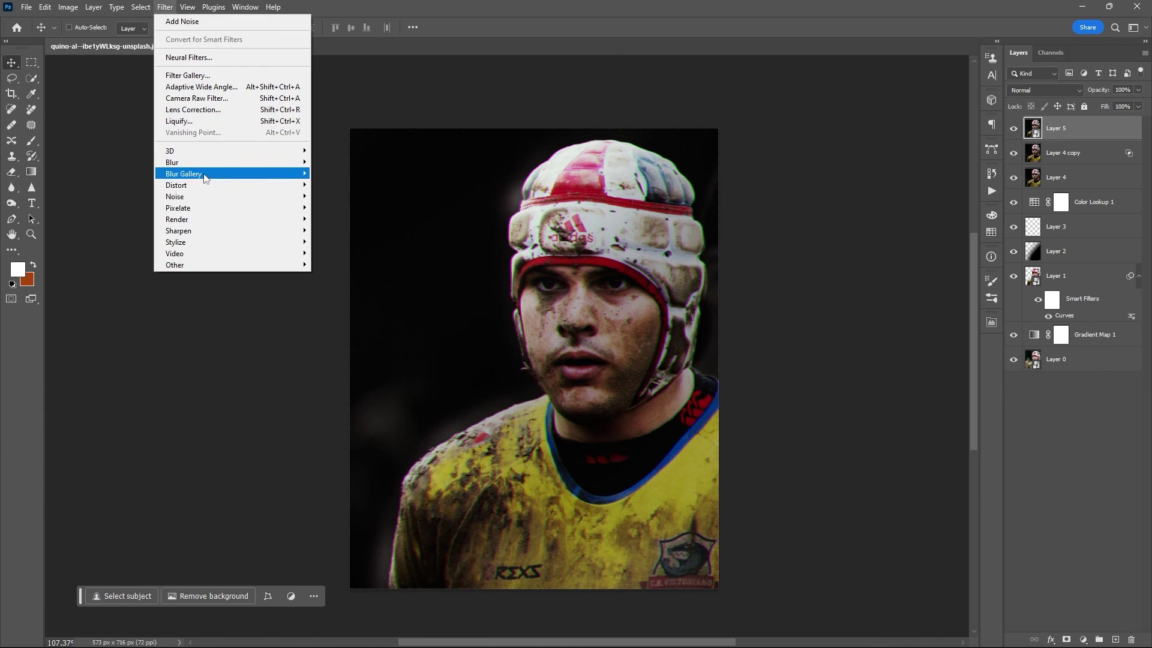
mouse_move(198, 195)
click(345, 194)
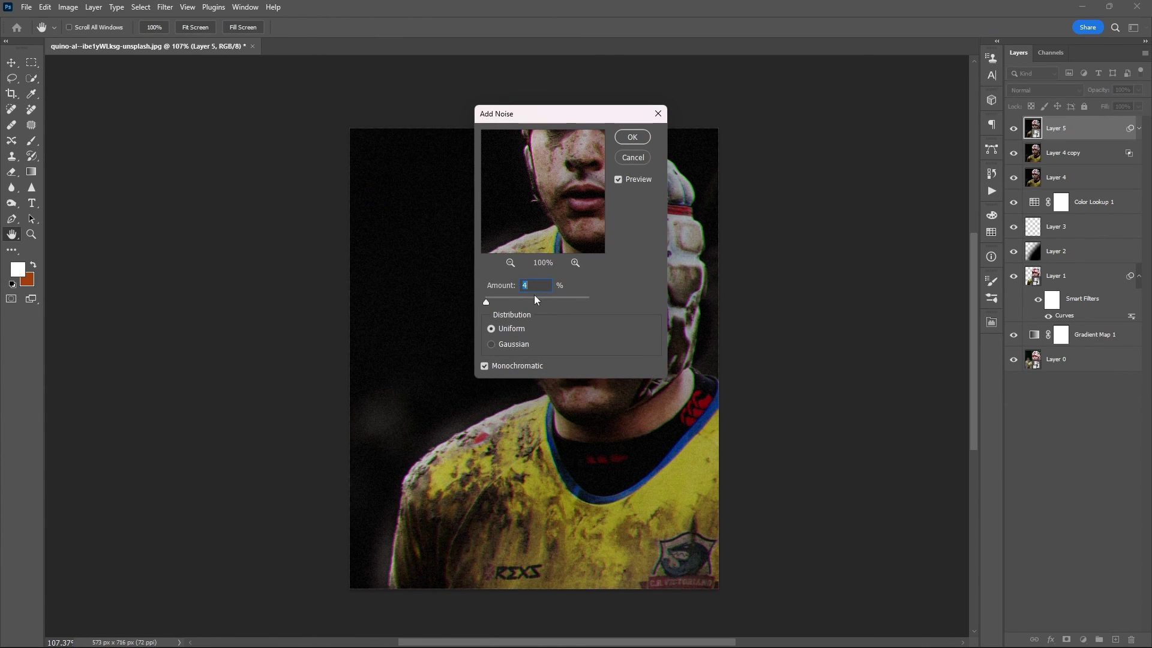